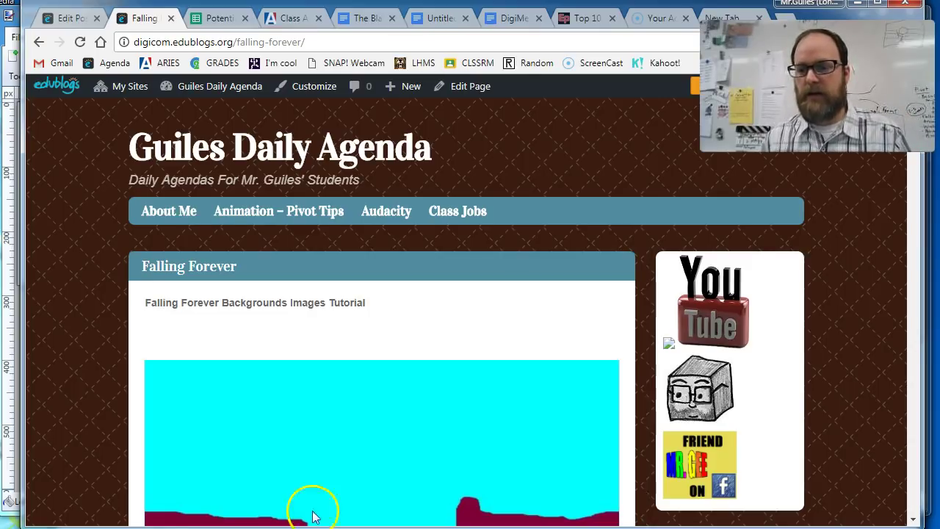
Step: Look through all the cliff background images on the Falling Forever page and return to its beginning
scroll(443, 312, "down", 7)
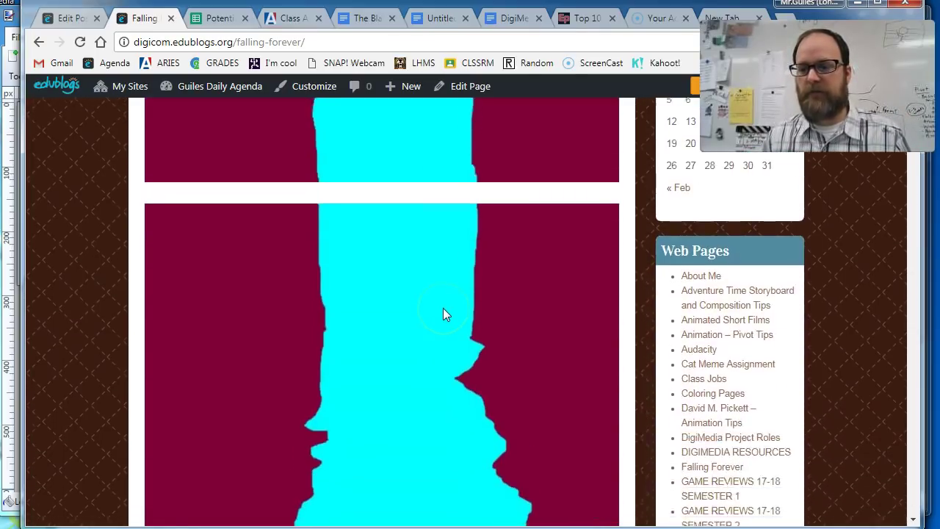
scroll(442, 310, "down", 10)
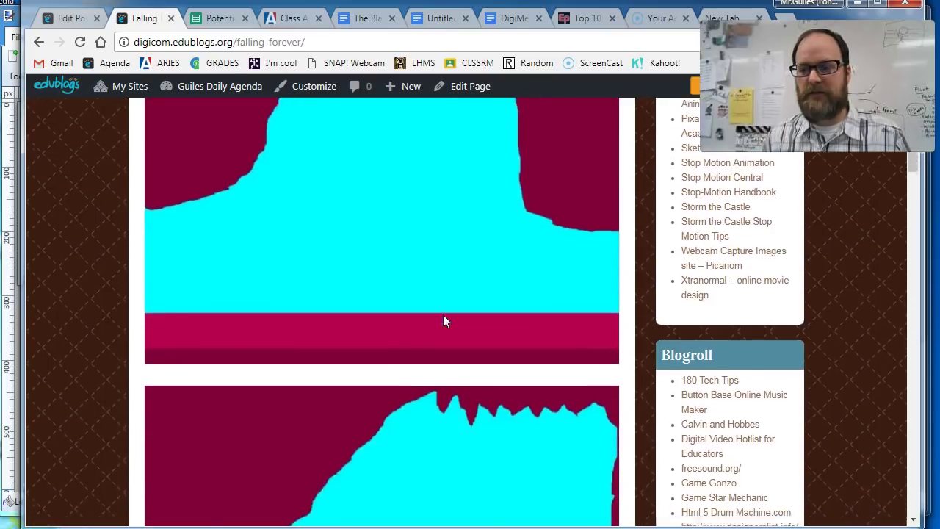
scroll(443, 316, "down", 4)
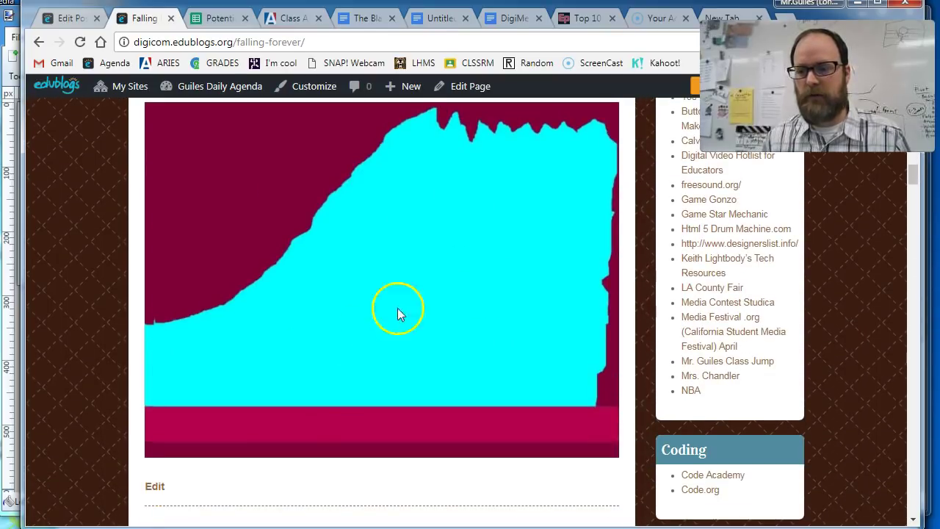
scroll(397, 313, "up", 14)
scroll(402, 307, "up", 10)
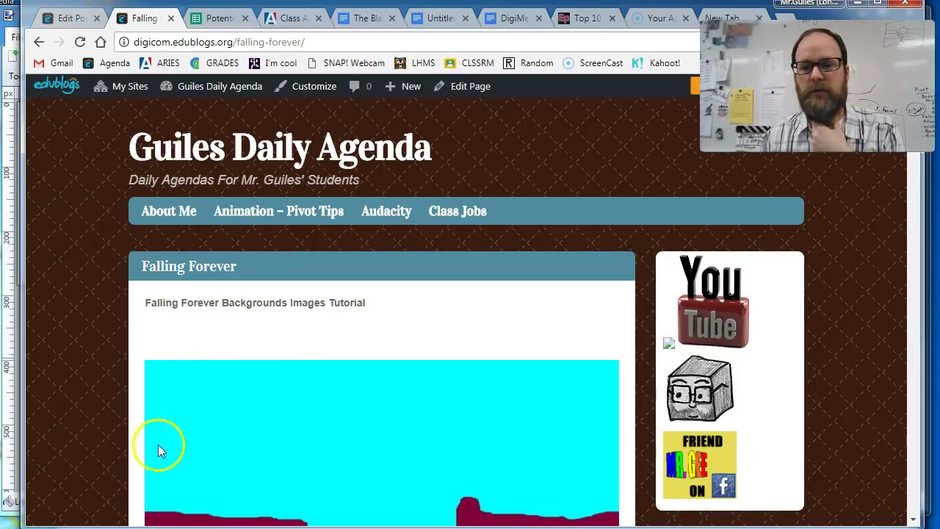
Step: Walk through saving the first cliff image as ff1 in _Classes Work, 2018 Semester 2, My Paint.net Files5, and cancel the save
scroll(306, 321, "down", 3)
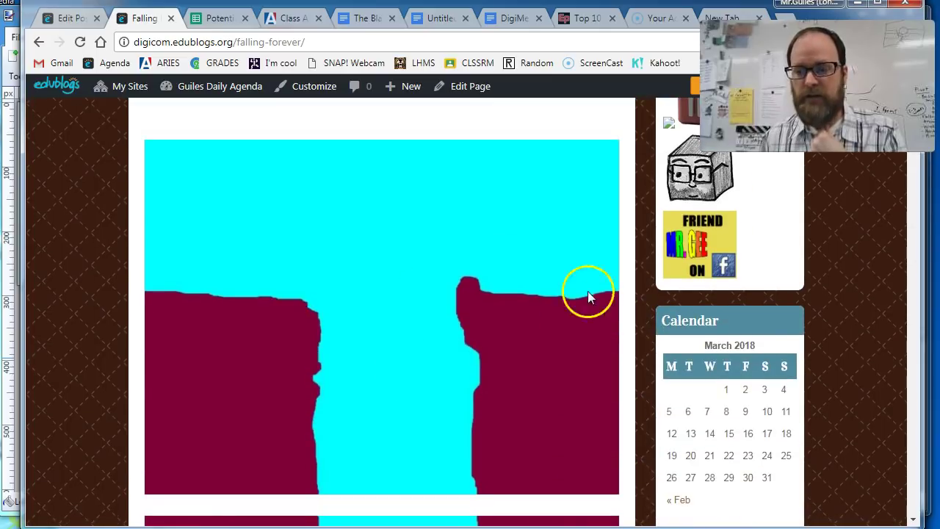
left_click(307, 237)
left_click(365, 262)
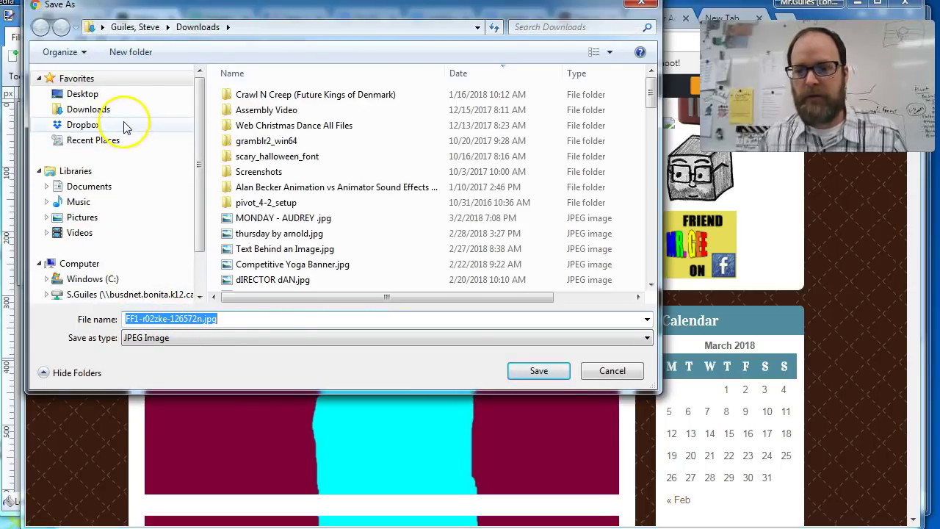
left_click(132, 294)
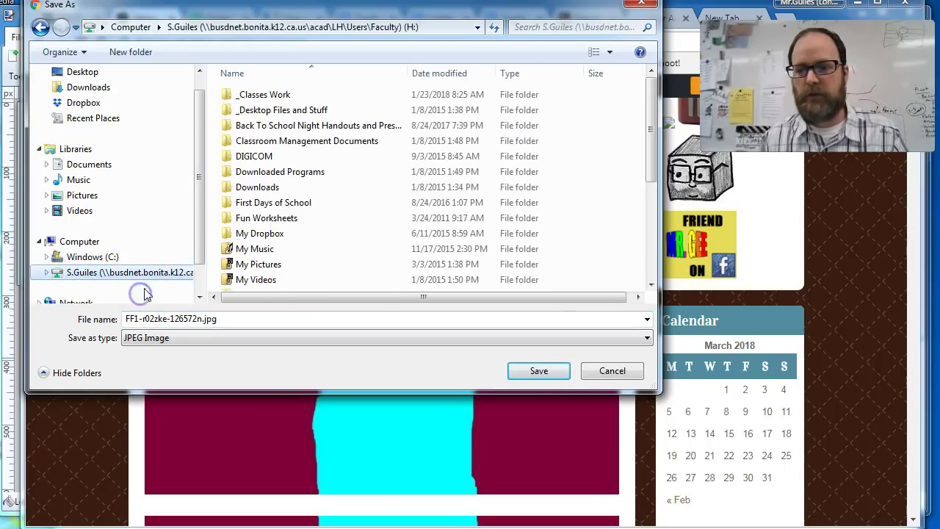
double_click(273, 100)
double_click(261, 95)
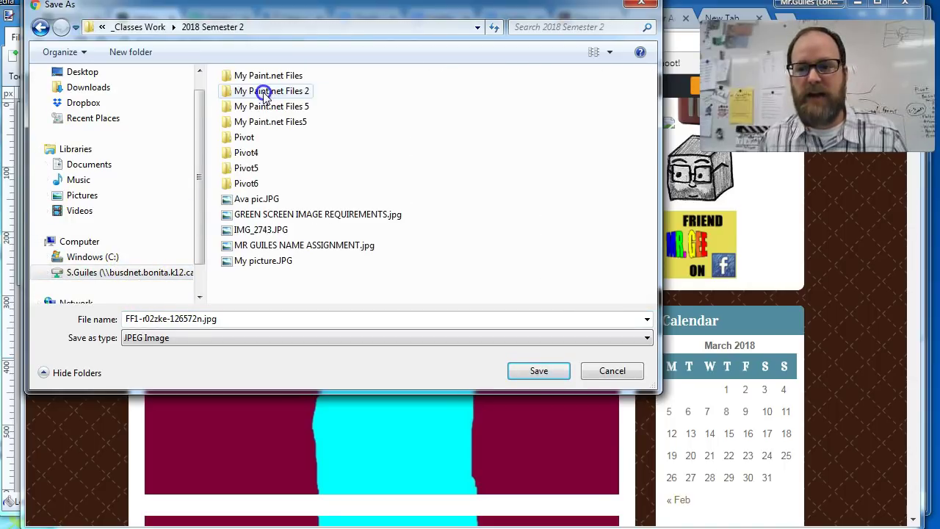
double_click(292, 122)
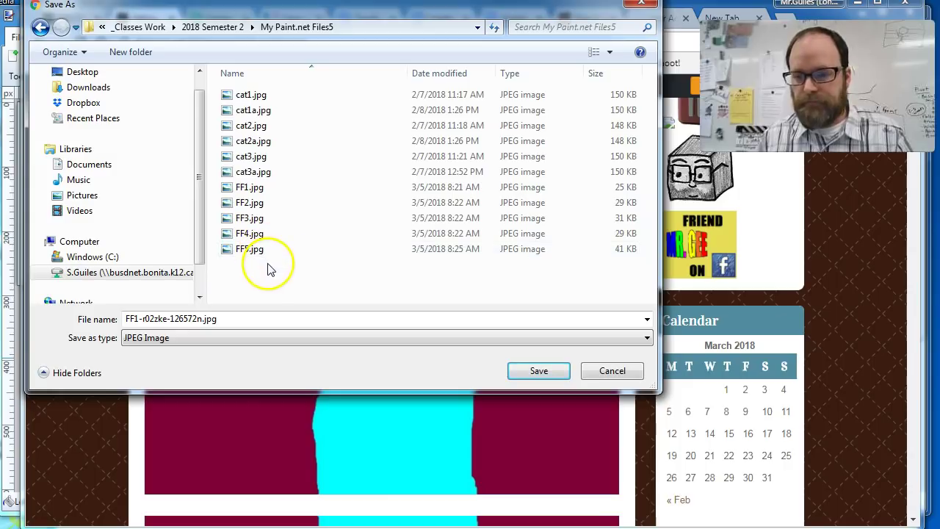
left_click_drag(242, 318, 129, 316)
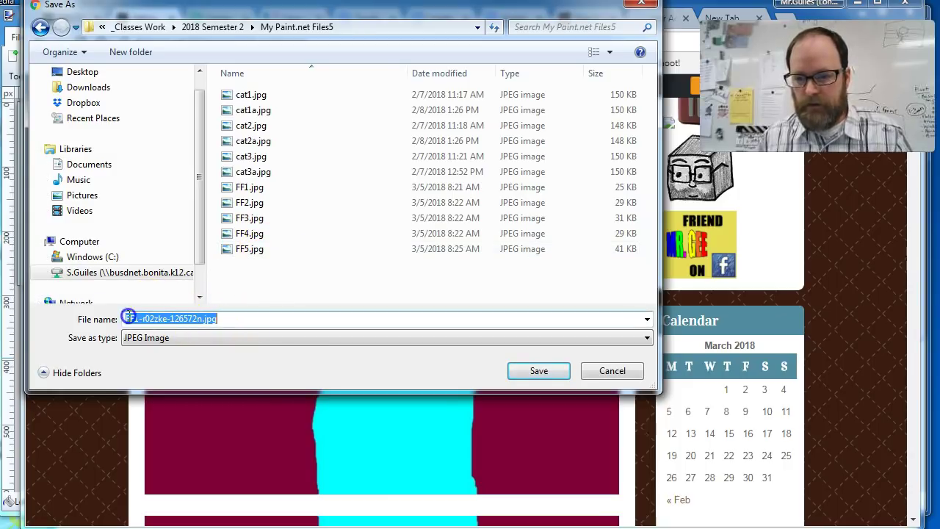
type("ff1")
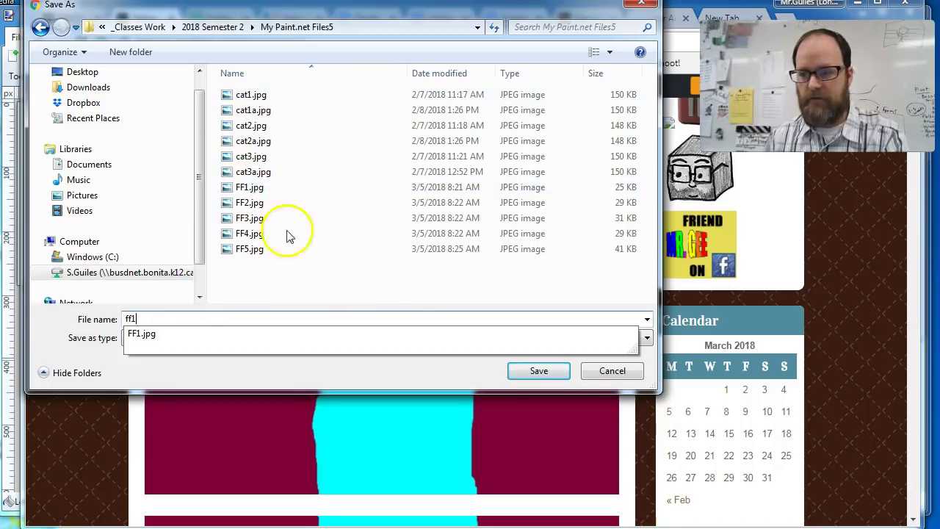
left_click(610, 371)
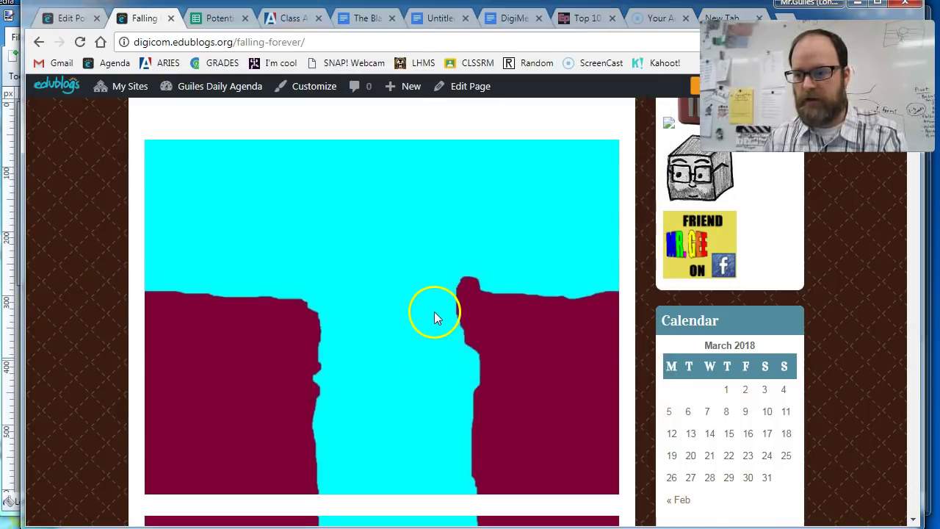
Step: Walk through saving the second cliff image under the existing name FF2.jpg in My Paint.net Files5, and cancel the save
scroll(435, 317, "down", 6)
right_click(370, 227)
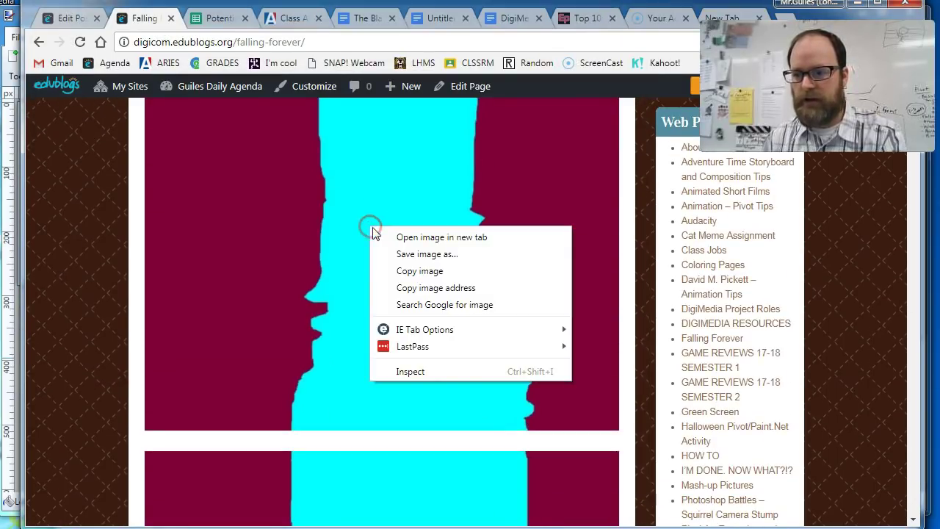
left_click(416, 255)
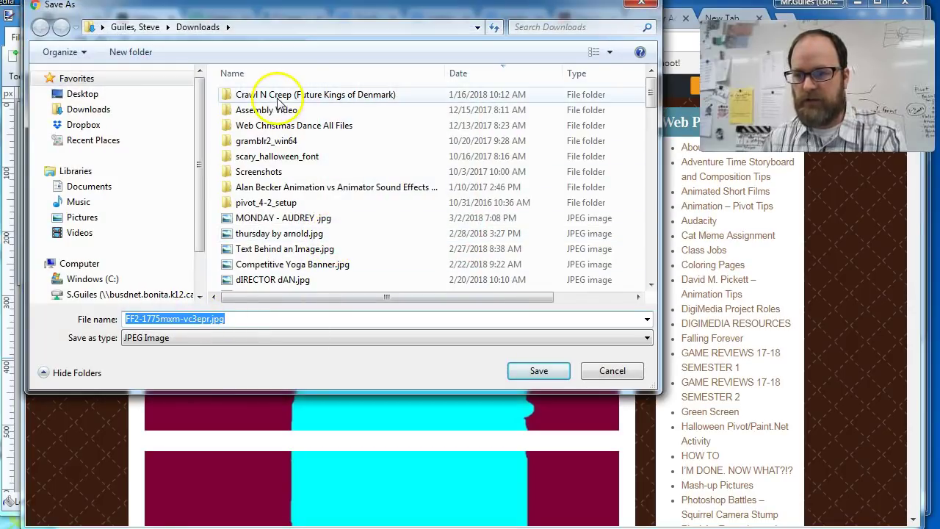
left_click(127, 293)
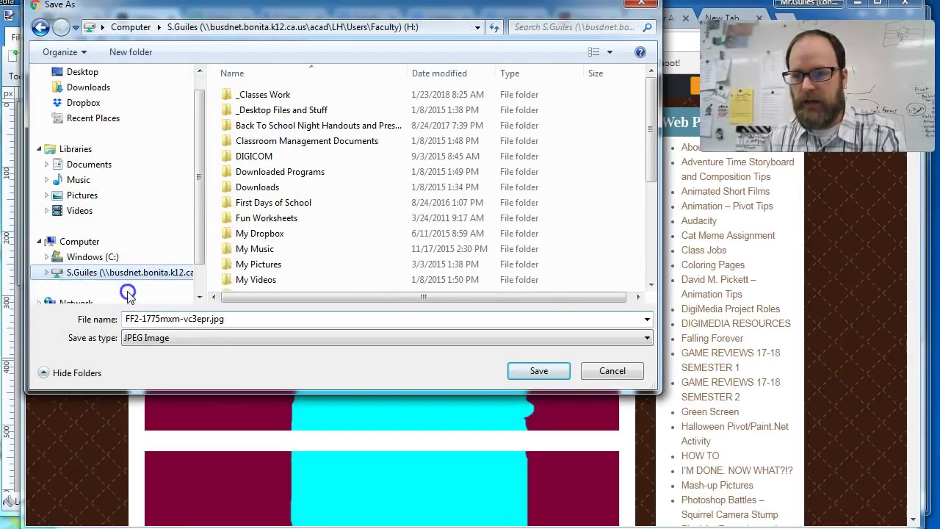
double_click(248, 93)
double_click(279, 94)
double_click(292, 122)
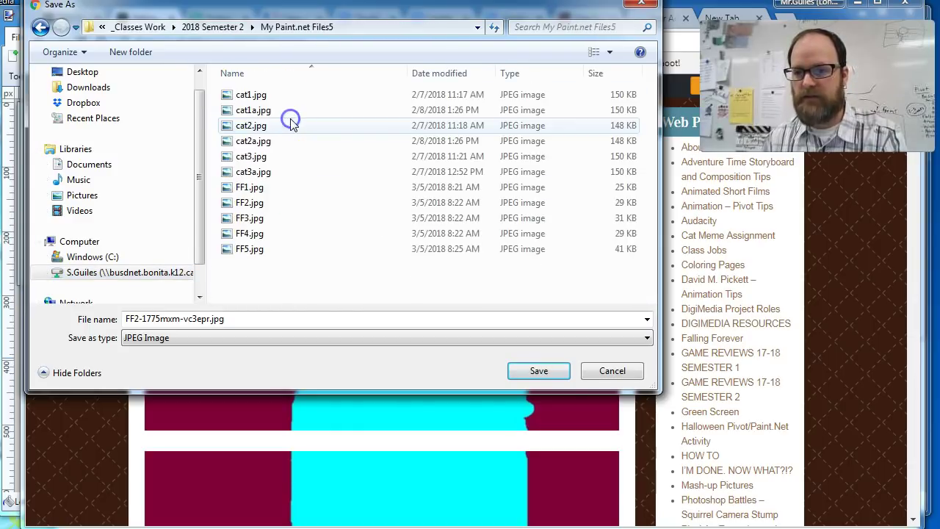
left_click(250, 204)
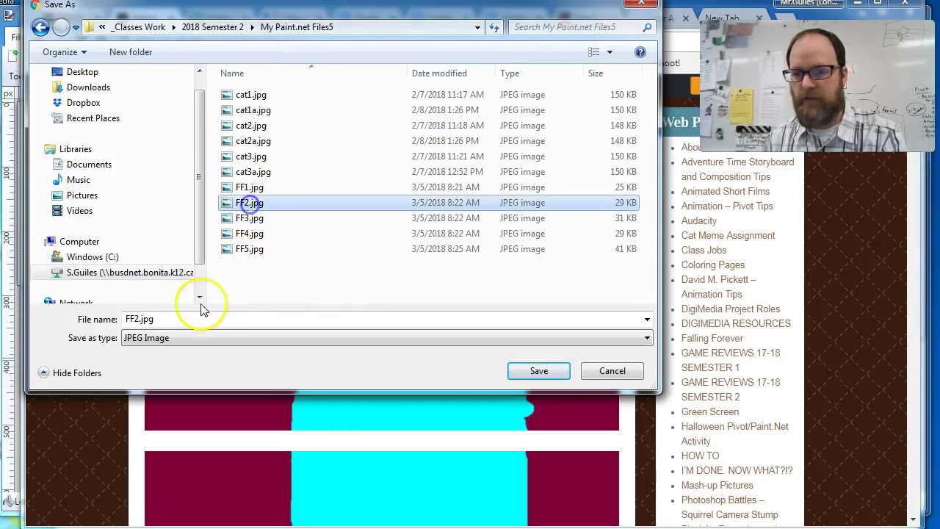
left_click(612, 372)
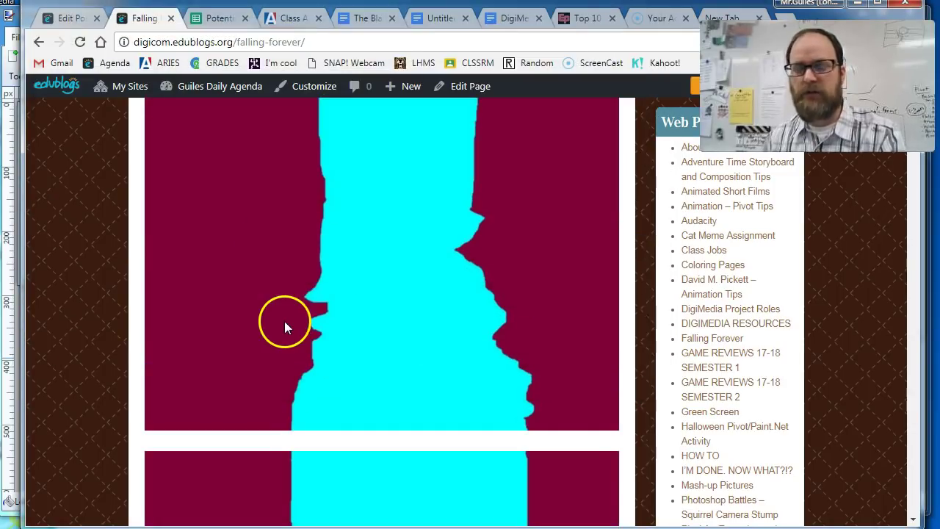
Step: Review the remaining cliff images, check the image-saving option on the last one, and return to the beginning of the page
scroll(273, 294, "down", 9)
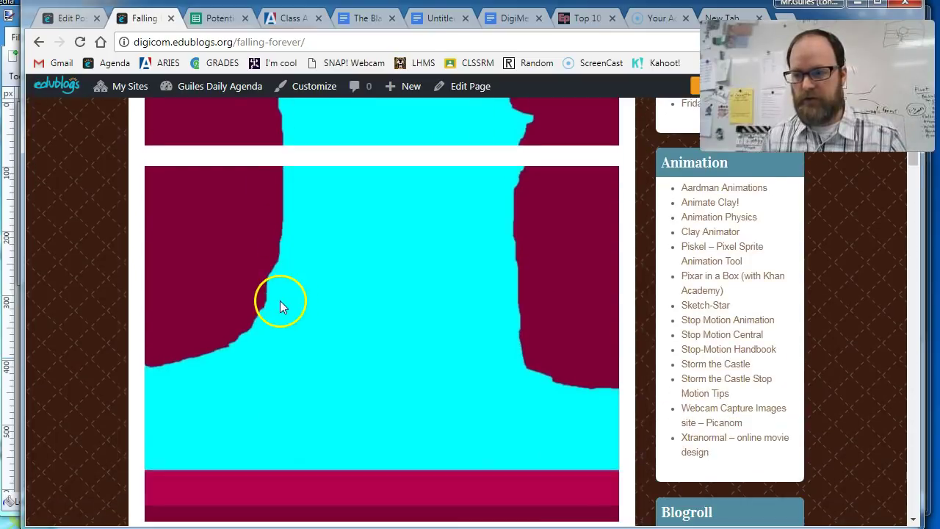
scroll(276, 290, "up", 14)
scroll(276, 286, "down", 6)
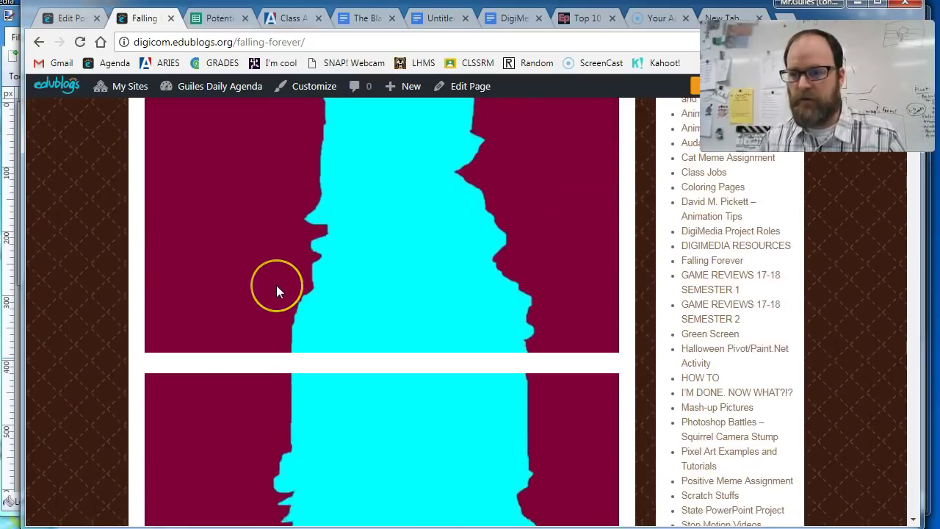
scroll(276, 287, "down", 9)
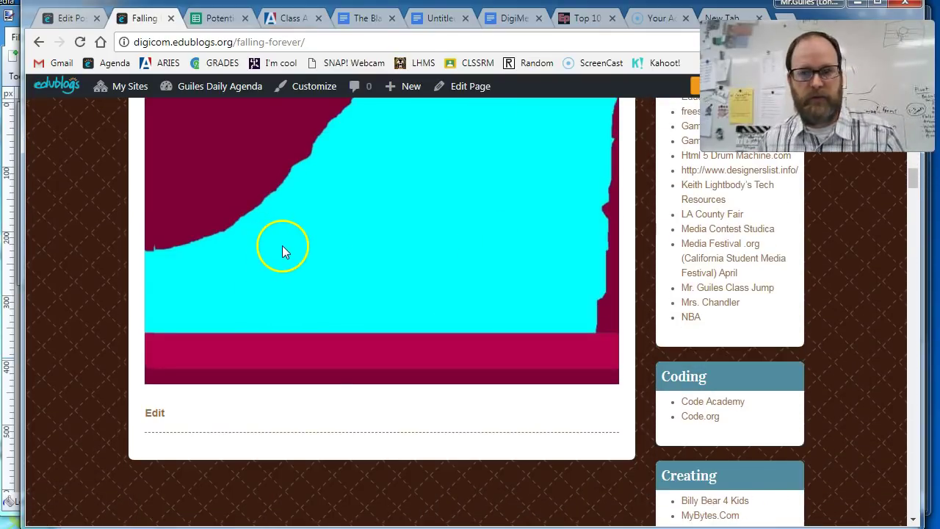
right_click(283, 249)
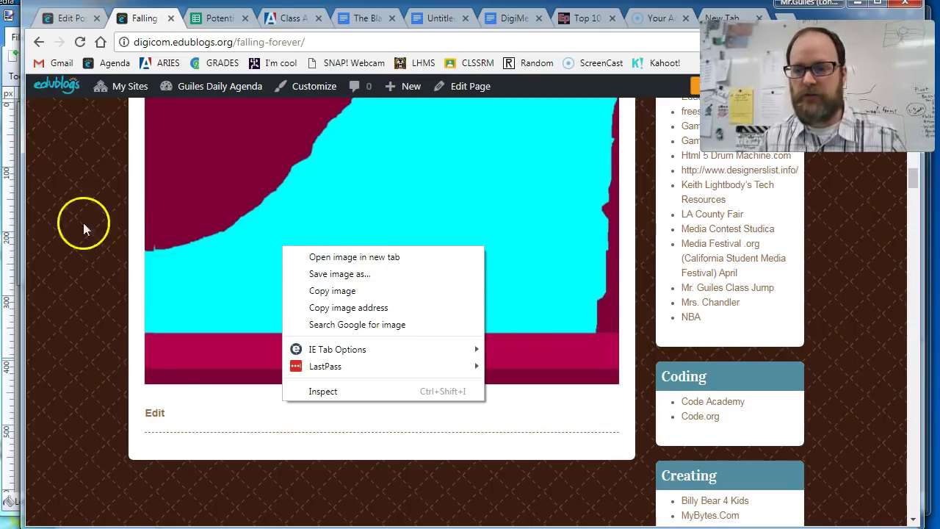
left_click(140, 333)
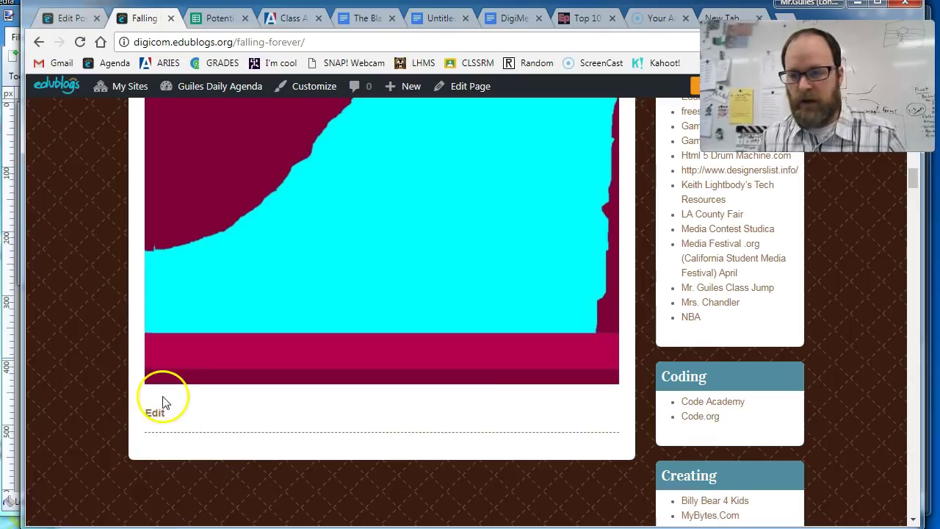
scroll(130, 426, "up", 10)
scroll(130, 426, "up", 5)
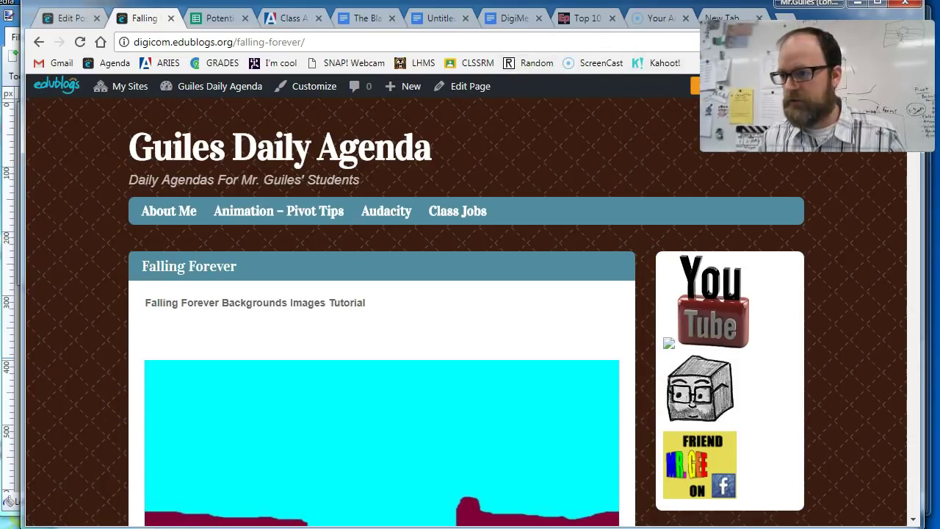
Step: Switch to Pivot Animator, load FF1.jpg from My Paint.net Files5 as the background, and set the animation dimensions to match the image
left_click(859, 6)
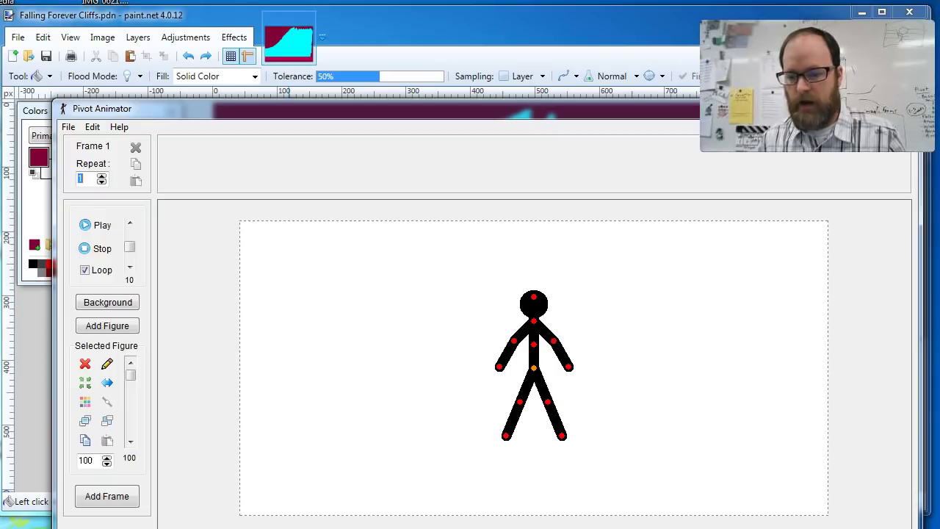
left_click_drag(369, 111, 333, 37)
left_click(30, 55)
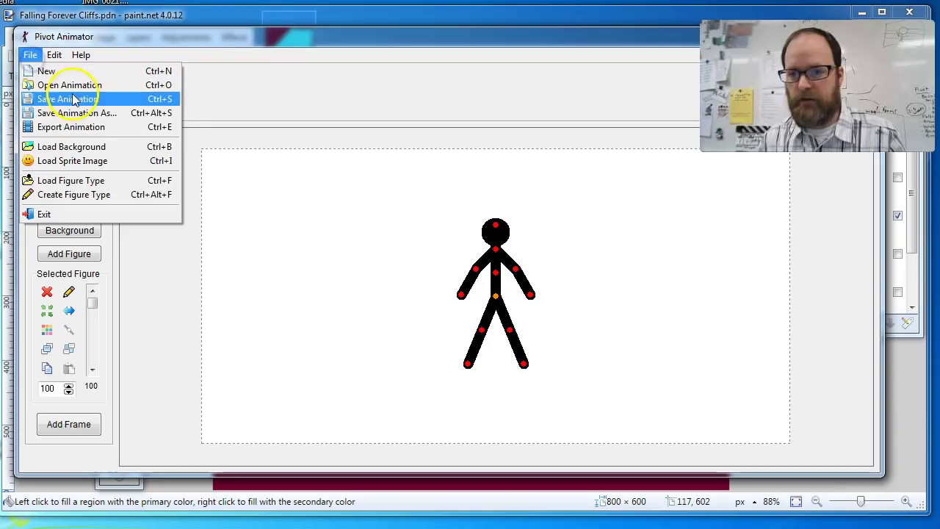
left_click(111, 147)
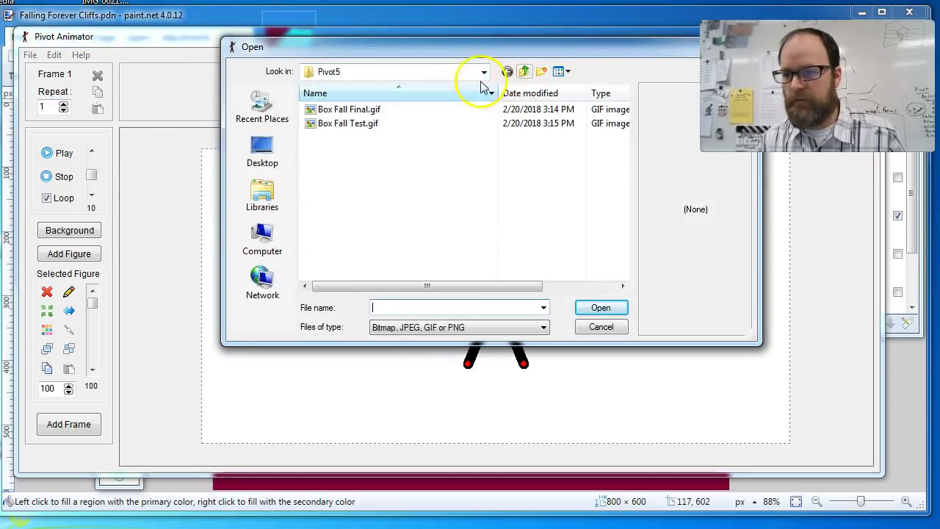
left_click(263, 243)
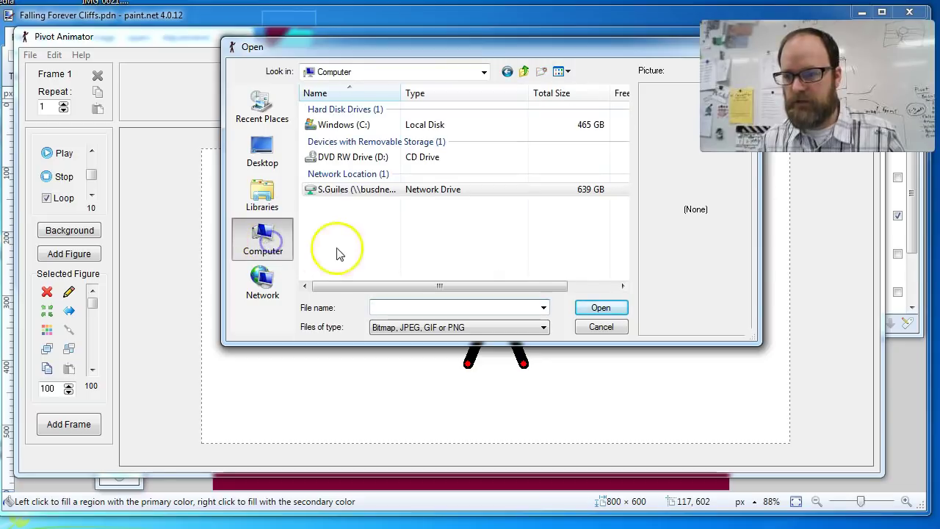
double_click(363, 191)
double_click(358, 110)
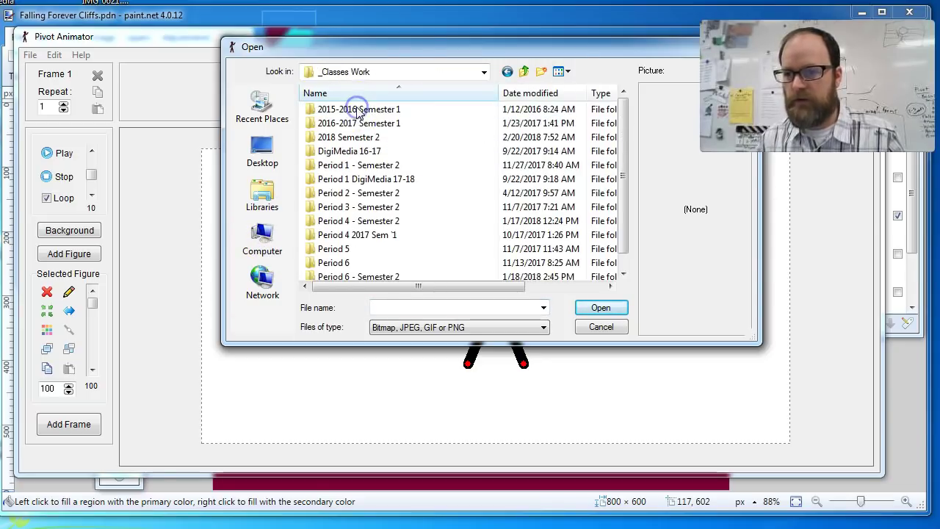
double_click(371, 138)
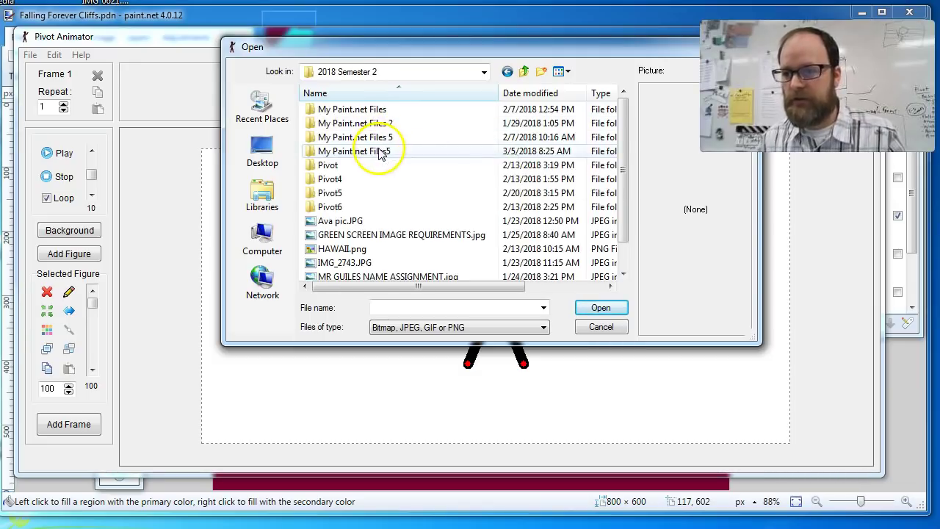
double_click(369, 151)
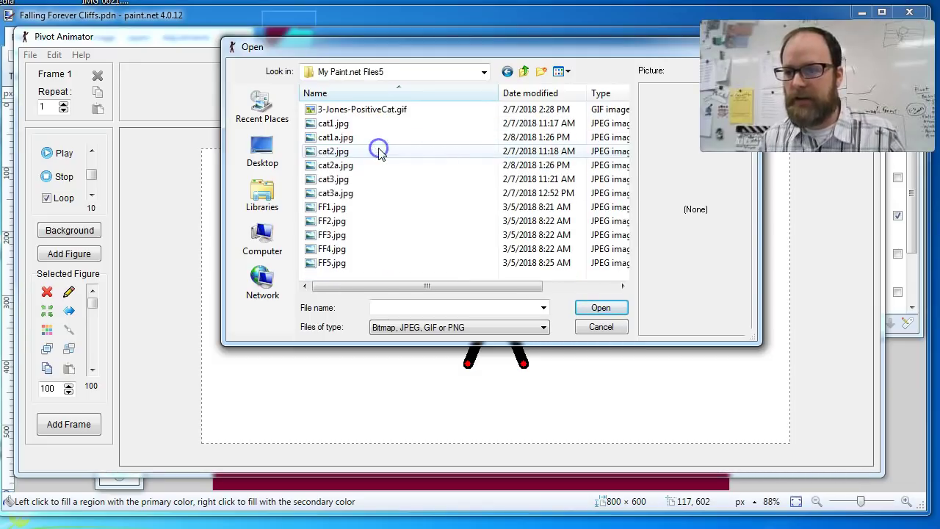
left_click(332, 207)
left_click(597, 308)
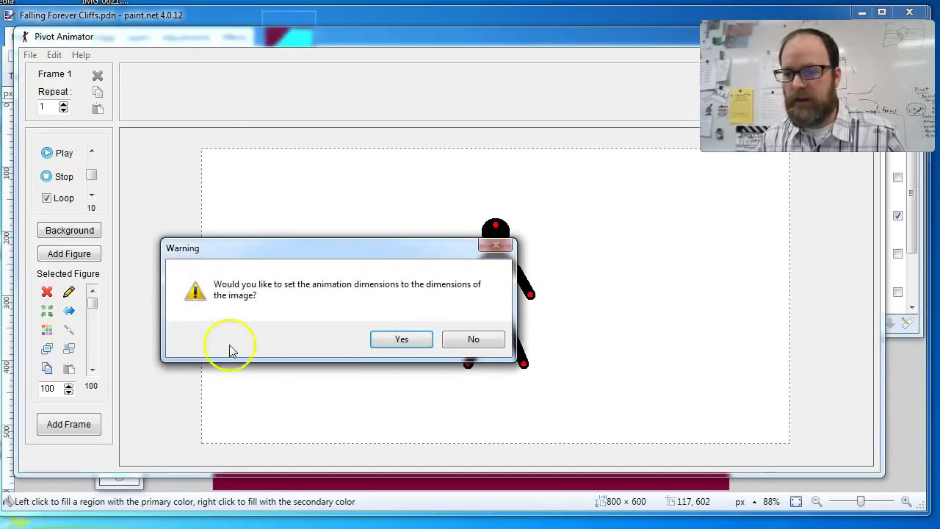
left_click(401, 337)
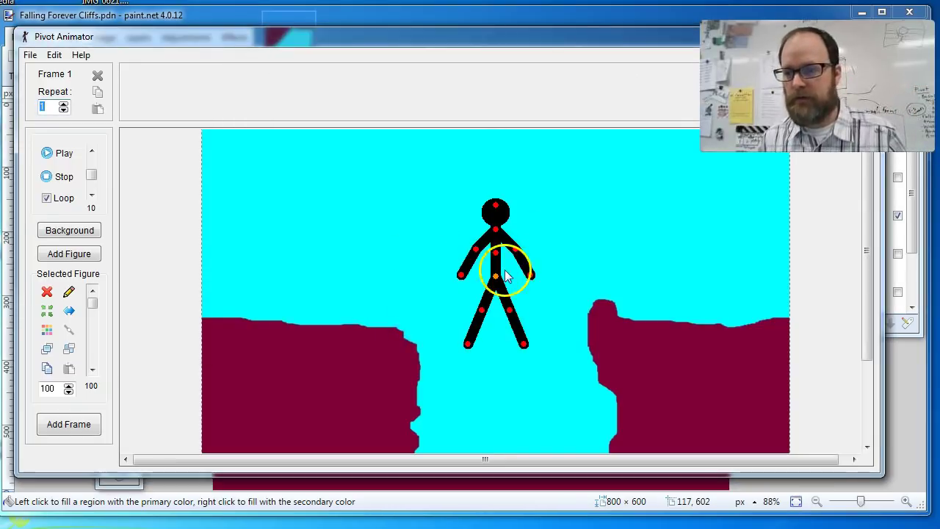
Step: Stand the stick figure on the left cliff, back from its edge, and enlarge the window to fit the whole scene
left_click_drag(490, 282, 345, 259)
left_click_drag(874, 474, 925, 525)
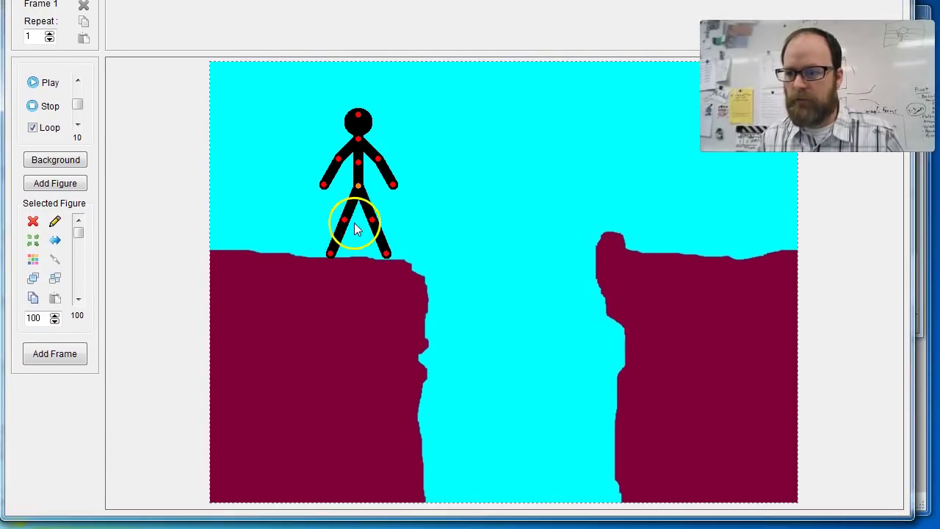
left_click_drag(358, 186, 313, 185)
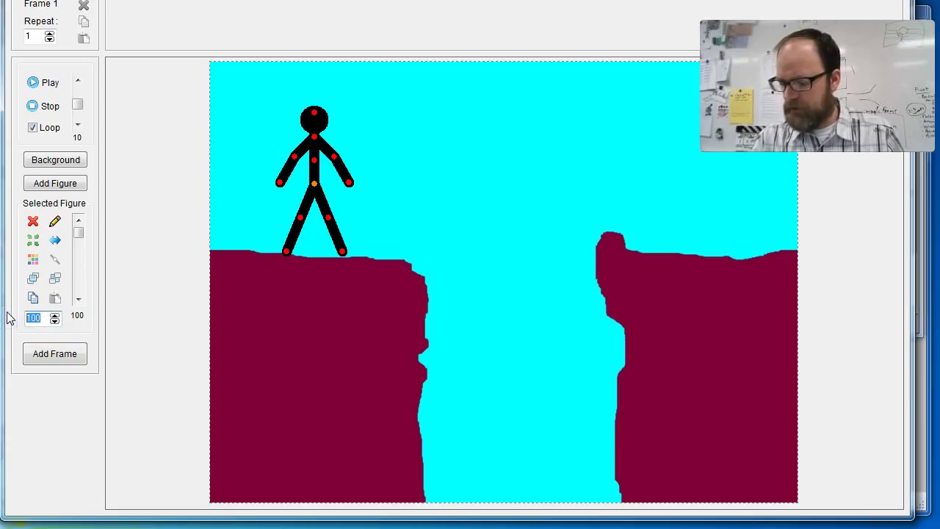
Step: Scale the stick figure to 80 and then 60, setting its feet back on the left cliff after each resize
key("Return")
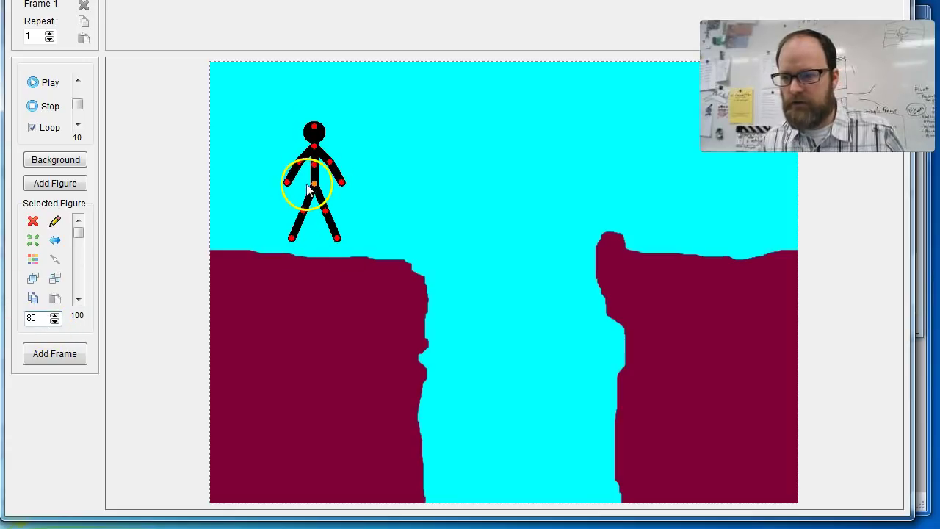
left_click_drag(315, 185, 314, 198)
left_click(31, 317)
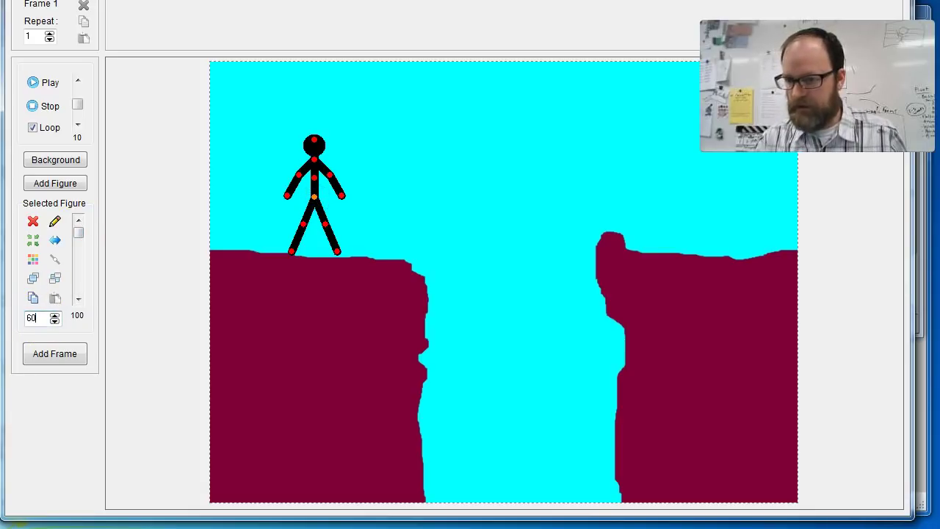
key("Return")
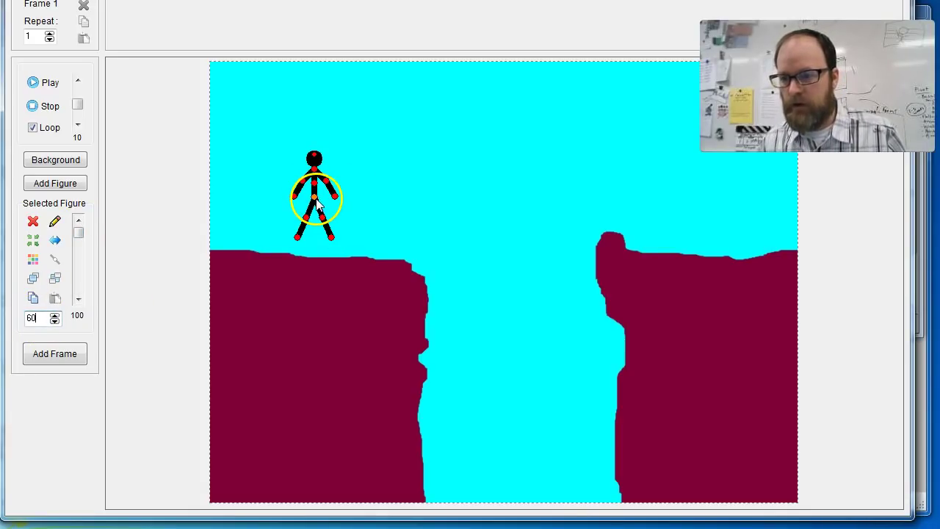
left_click_drag(315, 198, 324, 214)
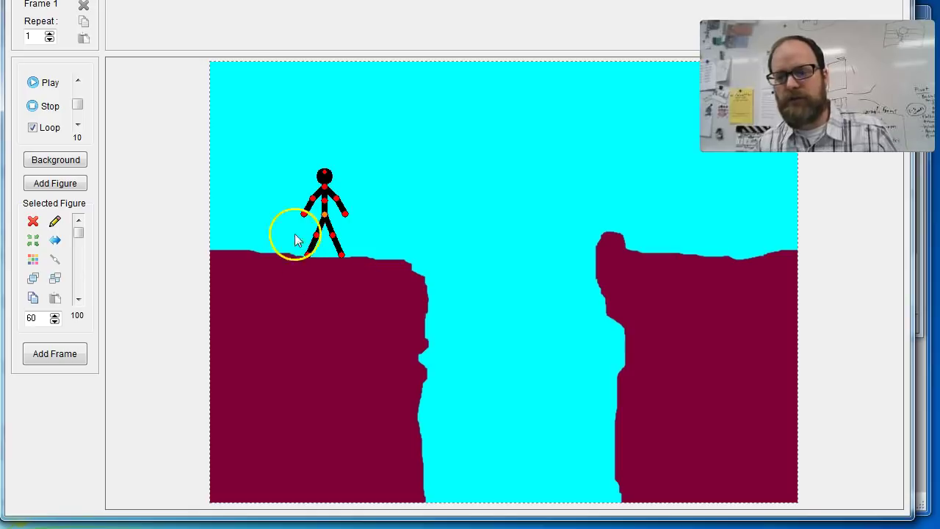
Step: Move the figure to the far left of the left cliff, pose it mid-stride with the front forearm raised, and add the frame
left_click_drag(323, 216, 254, 210)
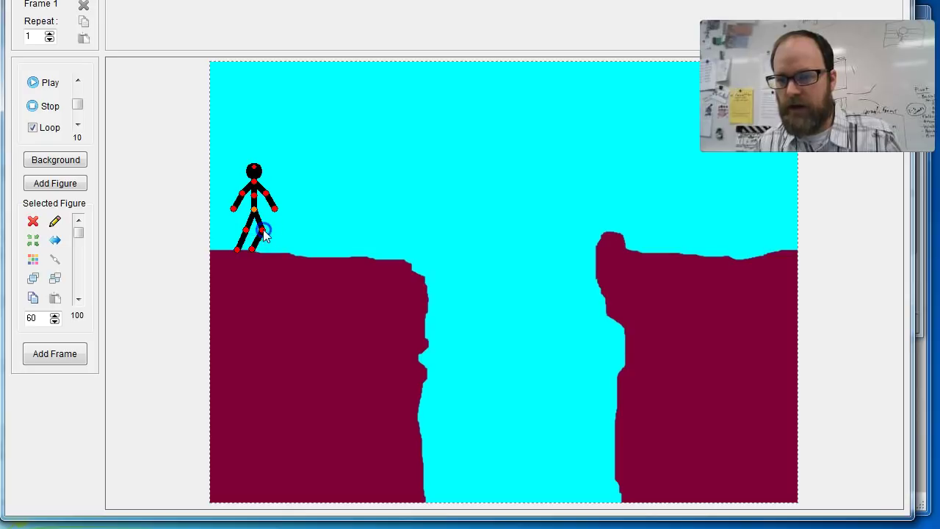
left_click_drag(238, 248, 233, 248)
left_click(257, 245)
left_click(254, 214)
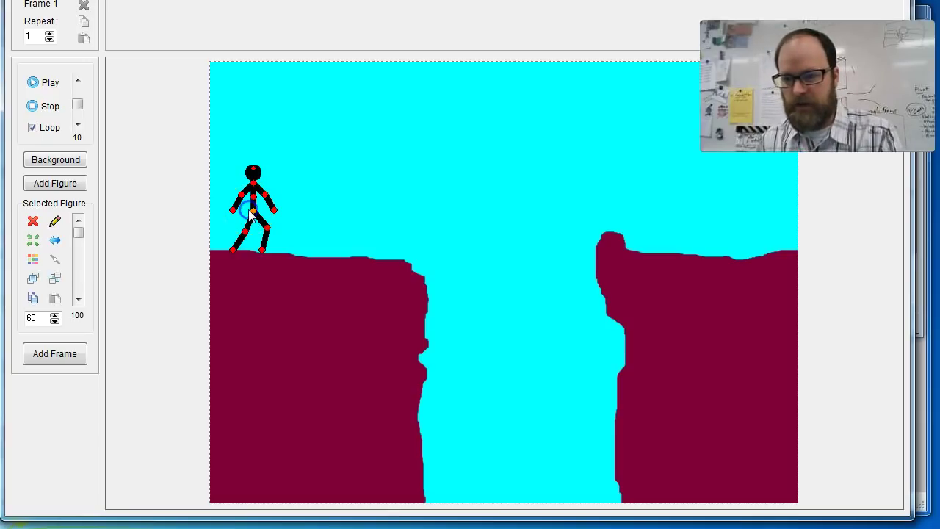
left_click(255, 215)
key("Return")
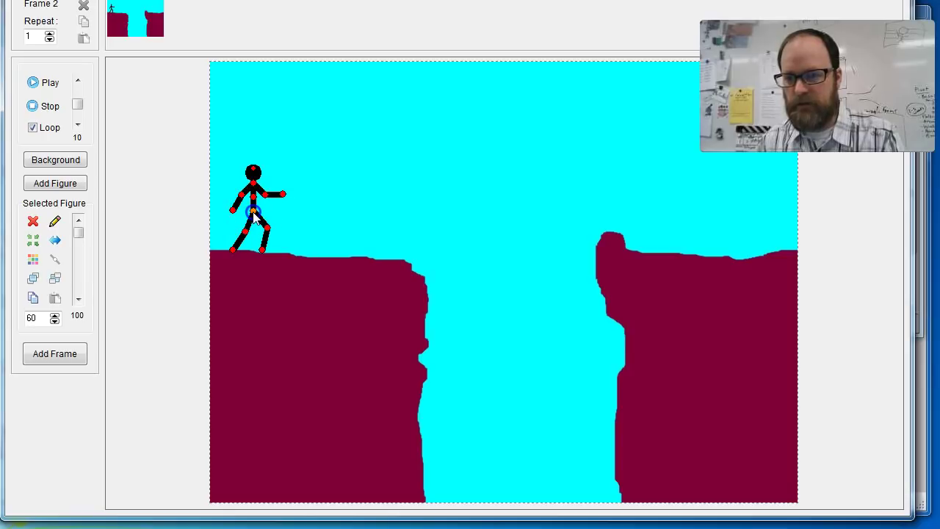
Step: Add six more frames holding the mid-stride starting pose on the left cliff
key("Return")
key("Return")
key("Return")
key("Return")
key("Return")
key("Return")
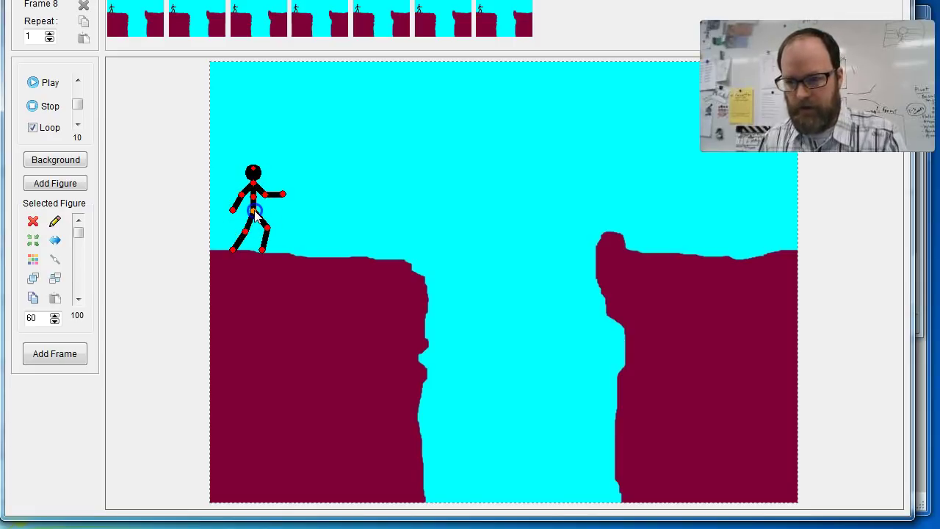
Step: Animate the figure crossing the left cliff and leaping over the gap to the right cliff's overhang in ten frames
left_click_drag(253, 212, 591, 250)
key("Return")
key("Return")
key("Return")
key("Return")
key("Return")
key("Return")
key("Return")
key("Return")
key("Return")
key("Return")
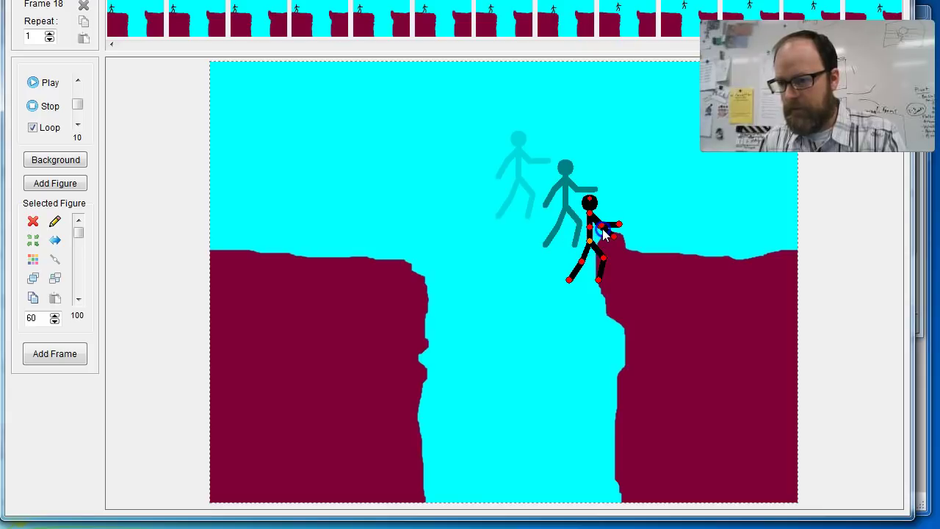
Step: Lower the figure against the right cliff with its arms gripping the overhang, and animate its trailing leg swinging in beside the other
key("Return")
left_click_drag(590, 246, 590, 281)
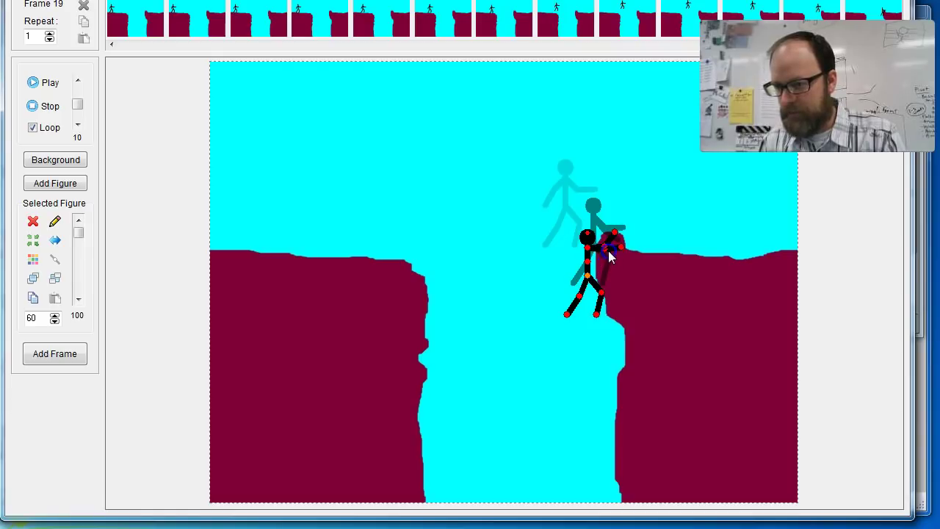
left_click_drag(589, 285, 581, 296)
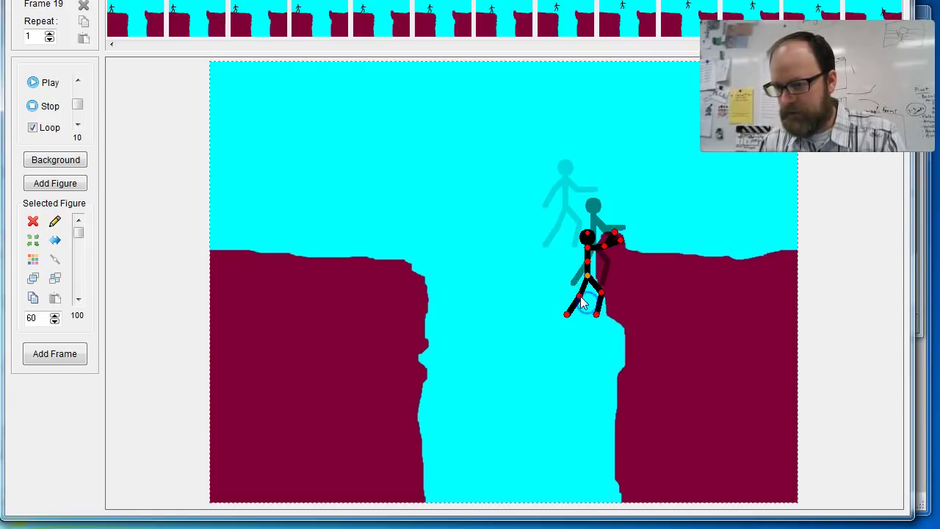
key("Return")
left_click_drag(572, 294, 532, 303)
key("Return")
key("Return")
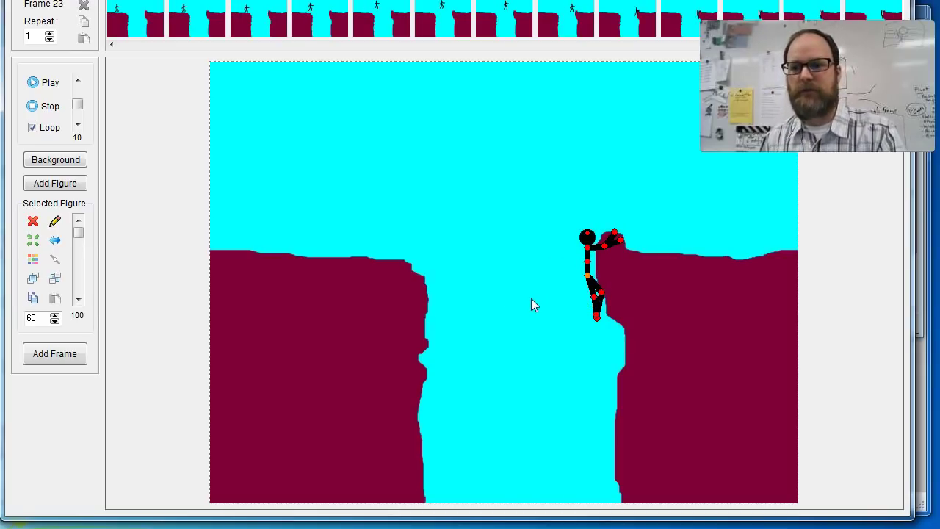
Step: Add unchanged frames holding the figure's hanging pose up to frame 32
key("Return")
key("Return")
key("Return")
key("Return")
key("Return")
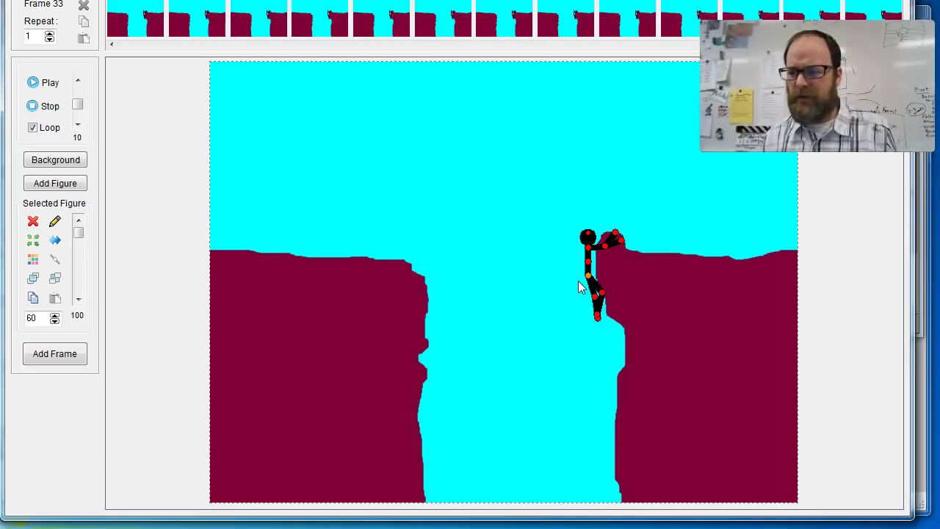
Step: Animate the figure slipping off the overhang with raised arms and dropping down the gap through frame 35
left_click(591, 277)
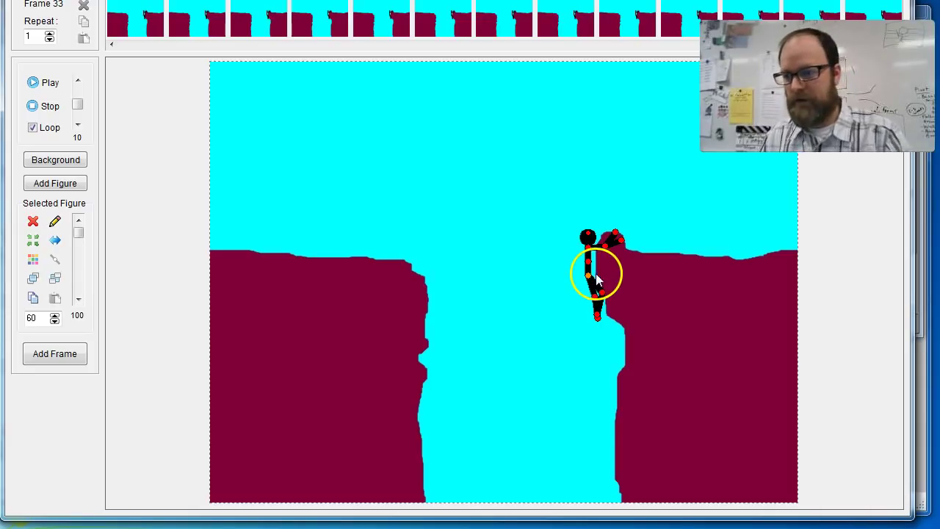
left_click_drag(589, 276, 583, 286)
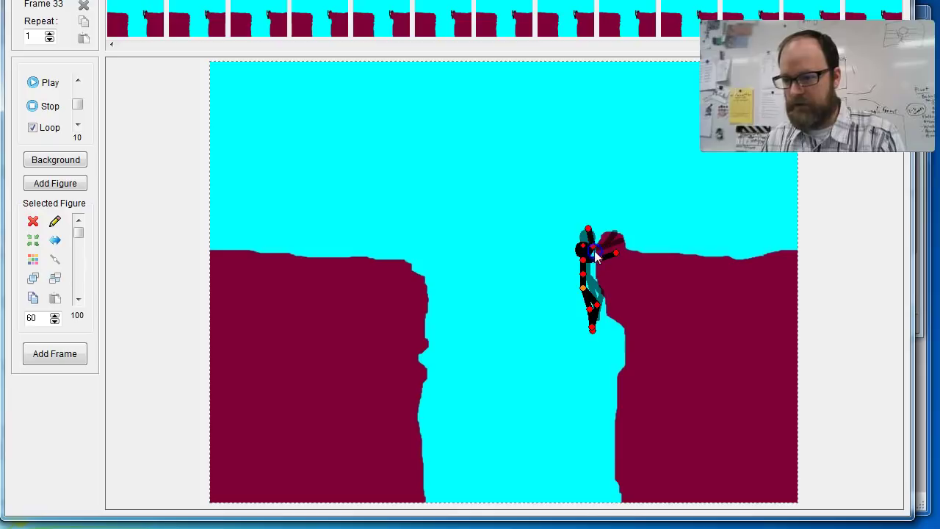
left_click_drag(585, 277, 564, 332)
key("Return")
key("Return")
left_click_drag(588, 257, 547, 402)
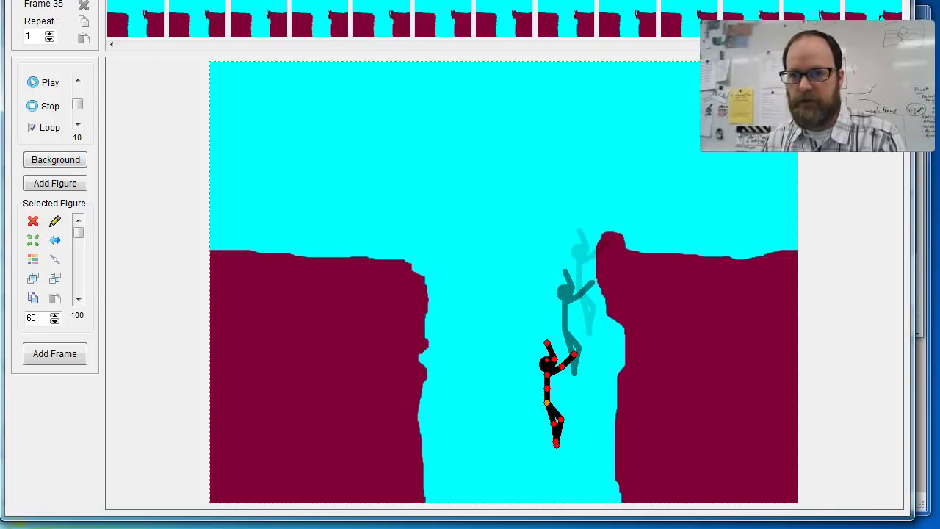
Step: Set the onion skins to 3, and add a frame with the figure dropped to the lower part of the gap
left_click(42, 25)
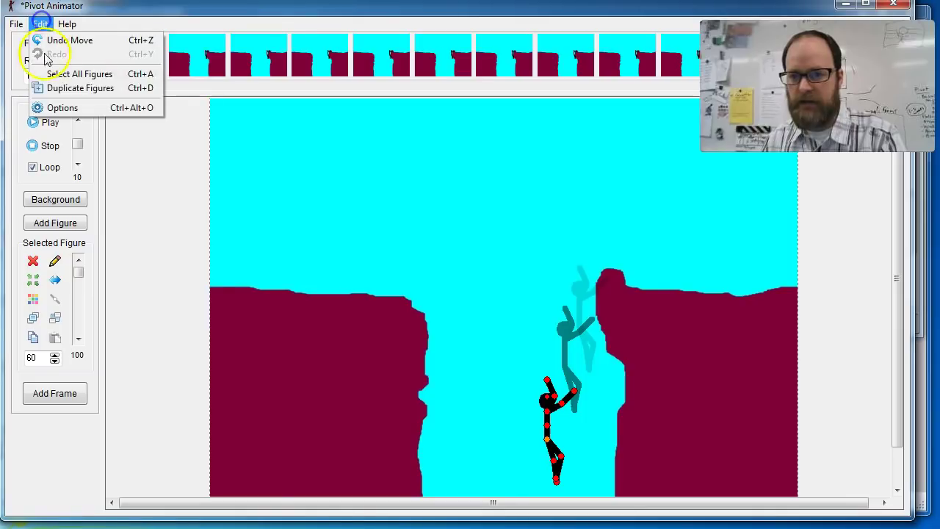
left_click(69, 107)
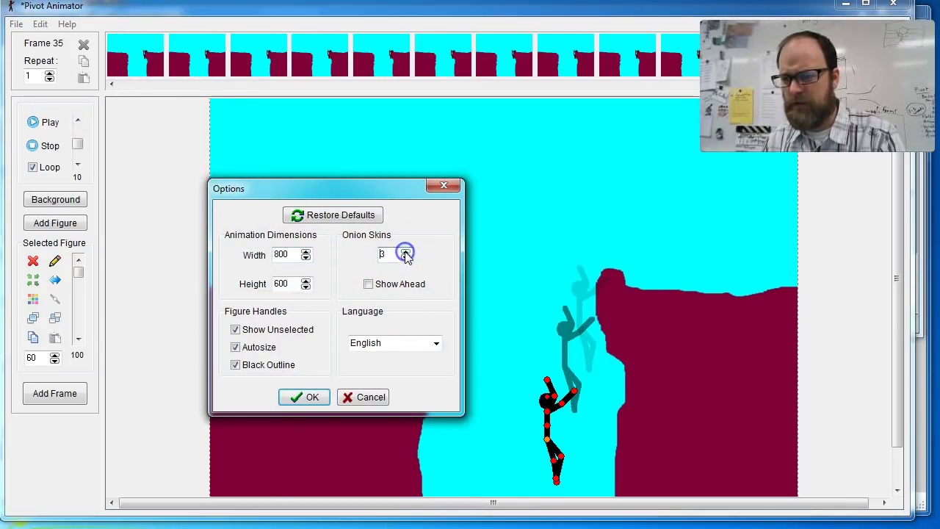
left_click(304, 397)
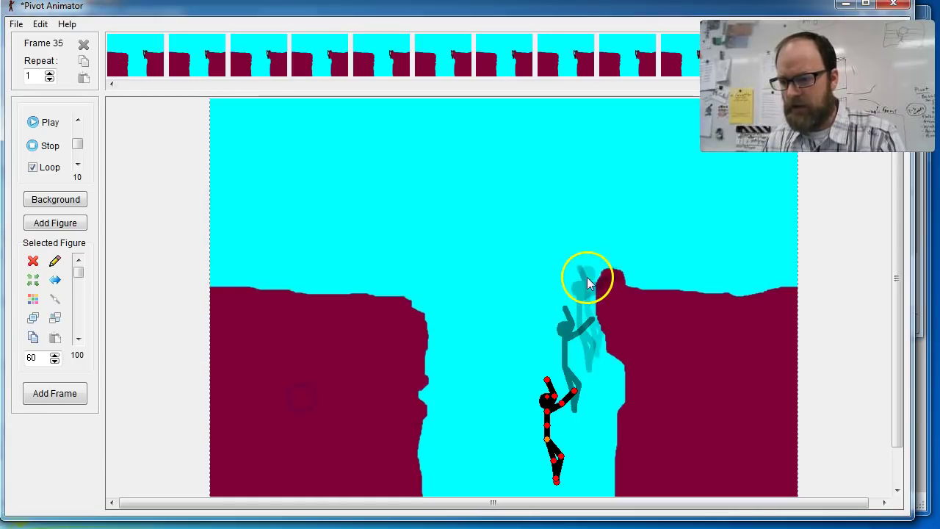
left_click_drag(549, 441, 534, 501)
key("Return")
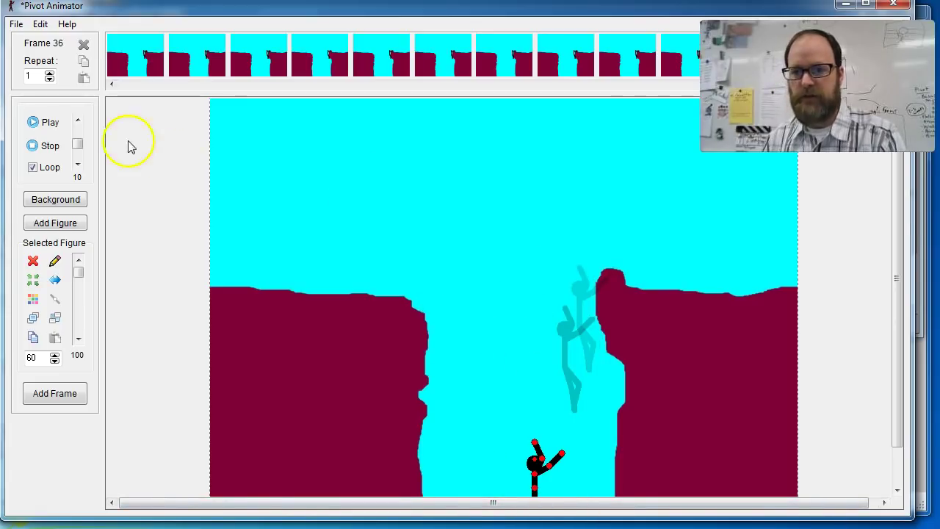
Step: Load FF2.jpg from My Paint.net Files5 as the background for frame 36
left_click(16, 23)
left_click(92, 117)
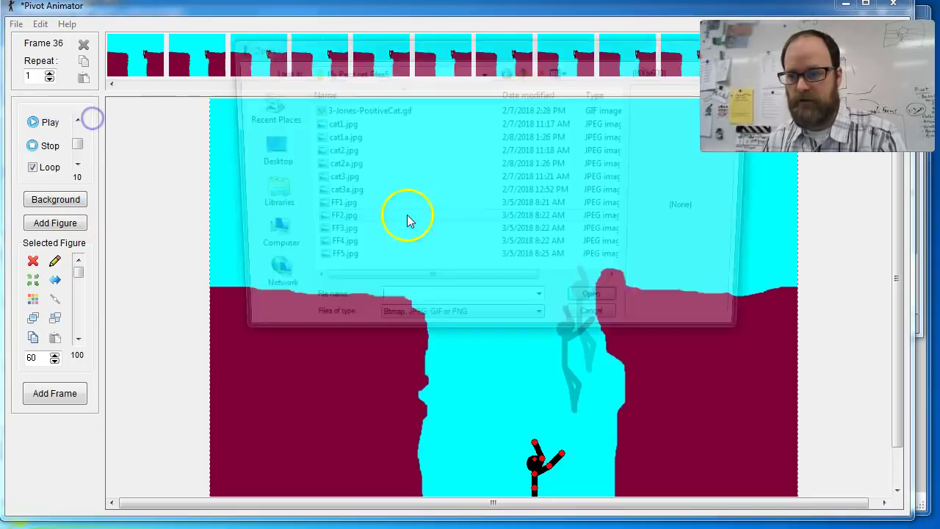
left_click(335, 222)
left_click(601, 308)
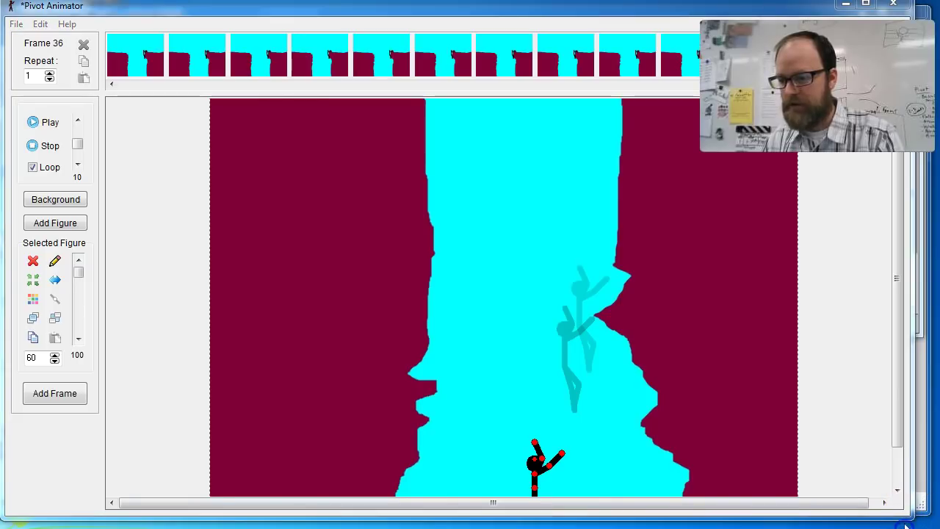
Step: Centre the figure, enlarge the window, and move the figure to the scene's upper edge with its upper body above the background
mouse_move(909, 514)
left_mouse_down()
mouse_move(927, 528)
mouse_move(913, 516)
left_mouse_up()
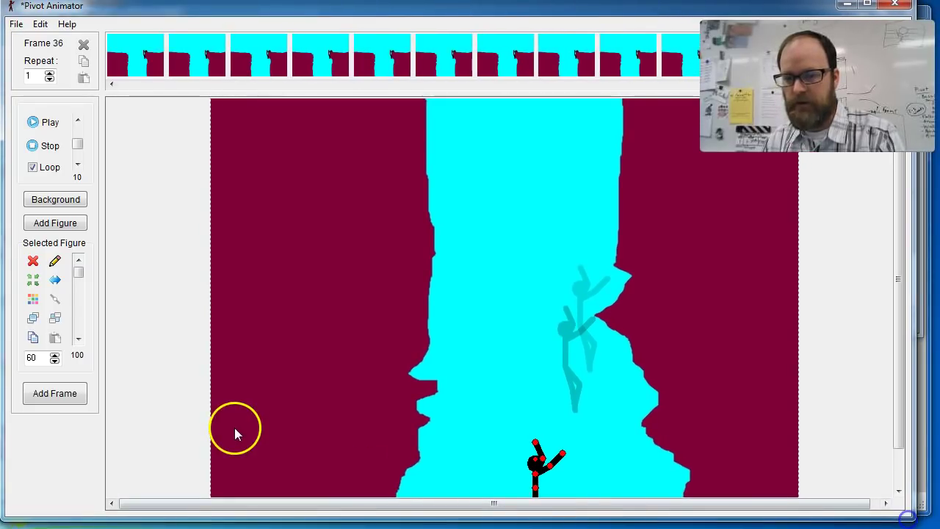
left_click(33, 280)
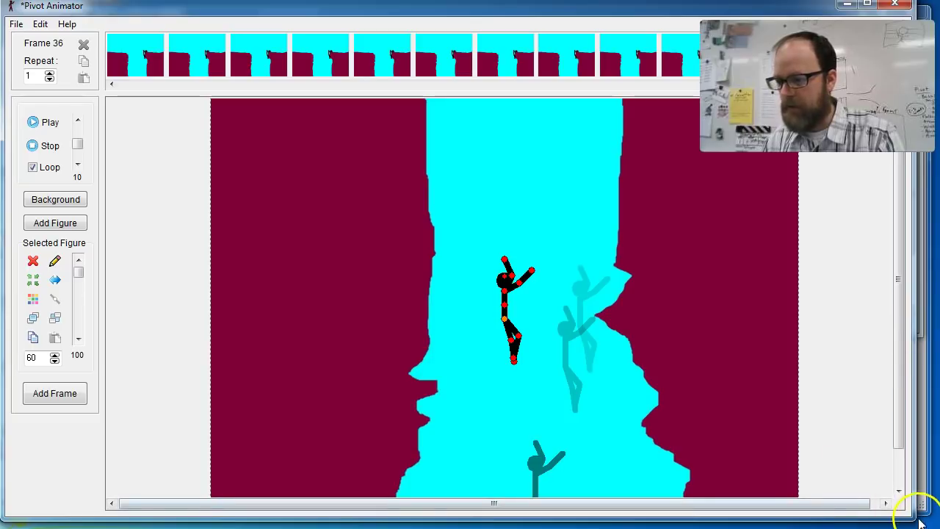
left_click_drag(911, 518, 939, 528)
left_click(538, 354)
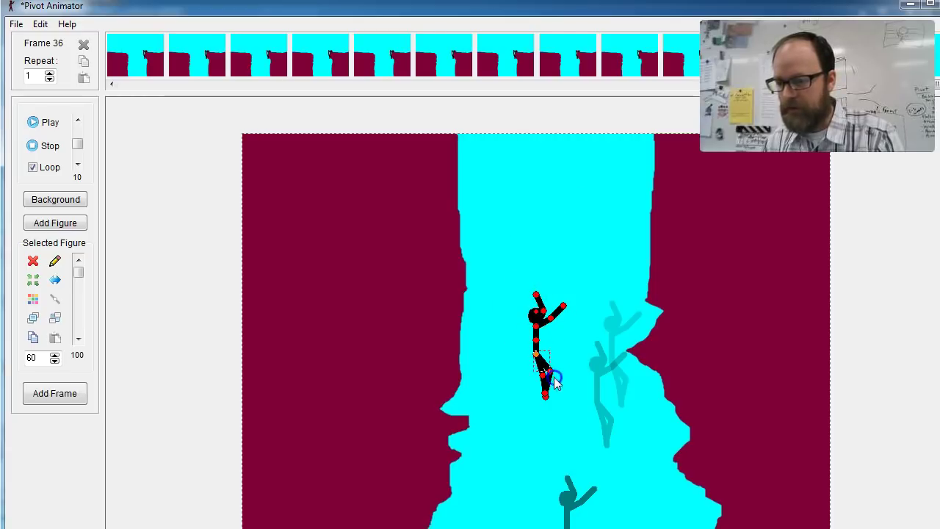
left_click_drag(538, 355, 556, 134)
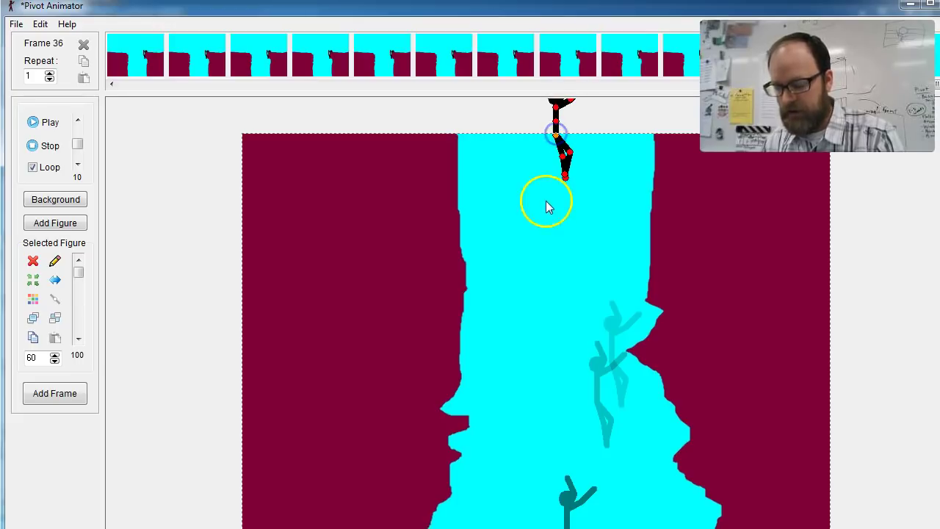
Step: Animate the figure falling from the top to the bottom of the second cliff scene over four frames, and play back the animation
key("Return")
left_click_drag(556, 134, 575, 528)
key("Return")
key("Return")
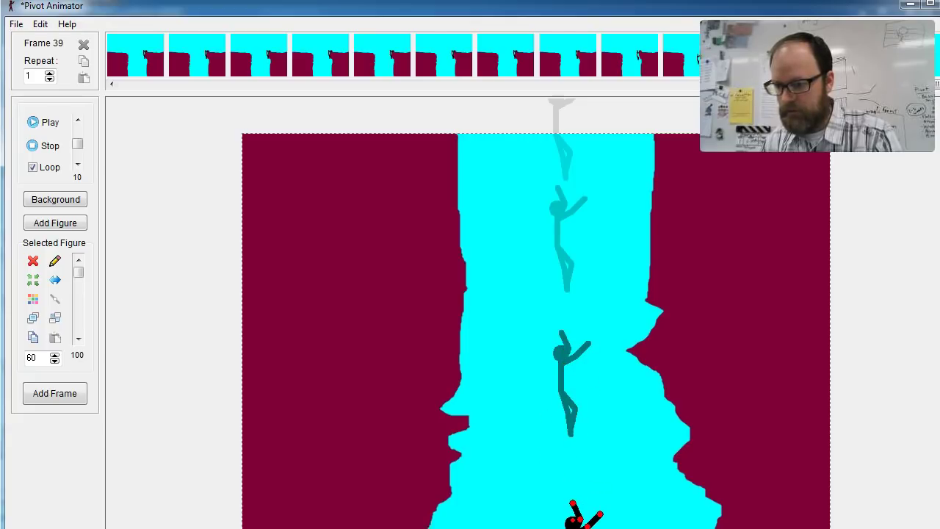
key("Return")
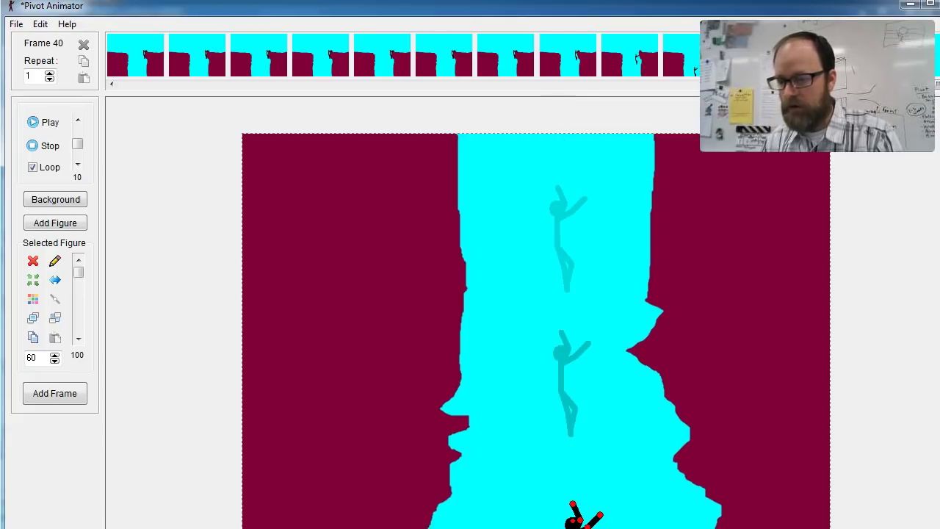
left_click(30, 124)
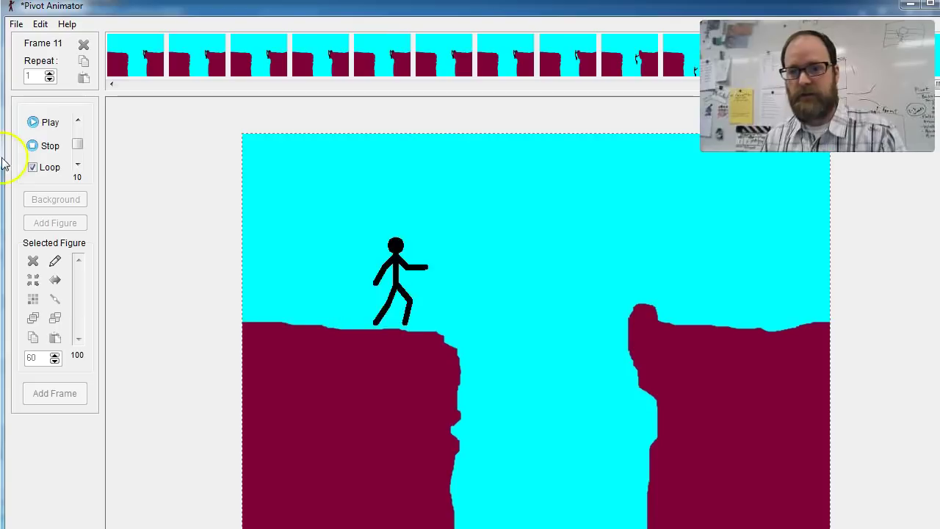
left_click(36, 150)
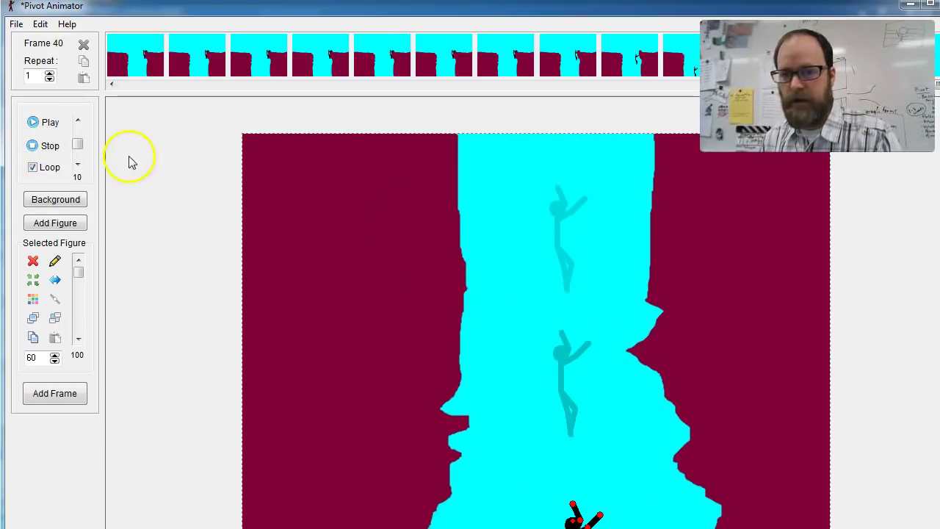
Step: Load FF3.jpg from My Paint.net Files5 as the background for frame 40
left_click(15, 24)
left_click(62, 115)
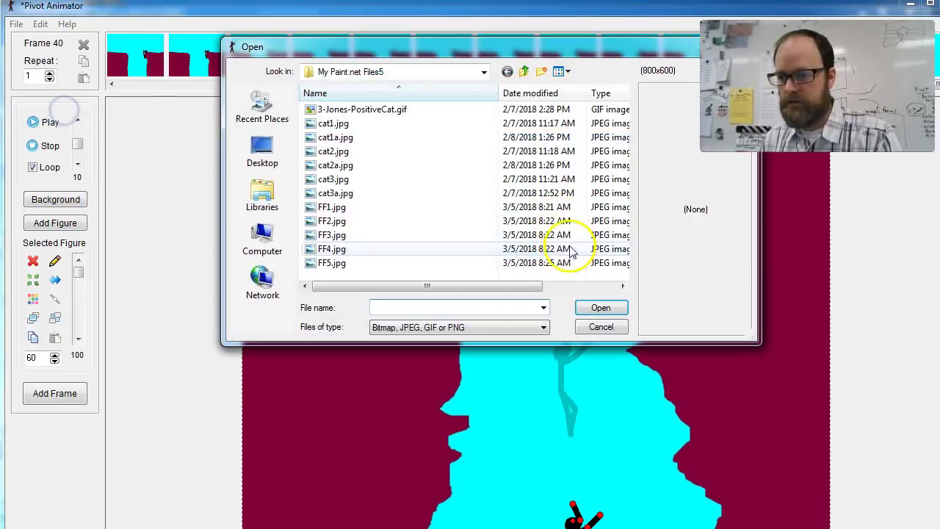
left_click(328, 235)
left_click(610, 305)
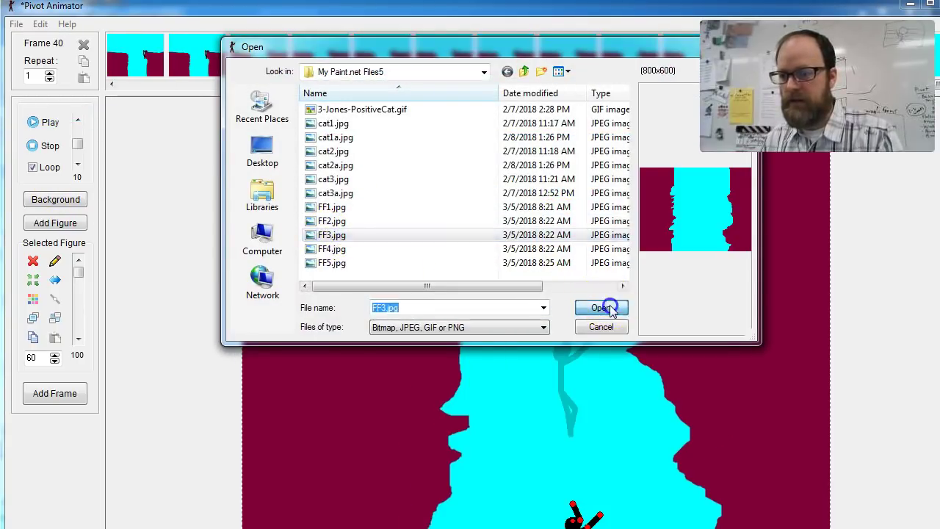
Step: Place the figure at the third scene's upper edge and animate it falling out through the bottom over five frames
left_click_drag(579, 520, 556, 136)
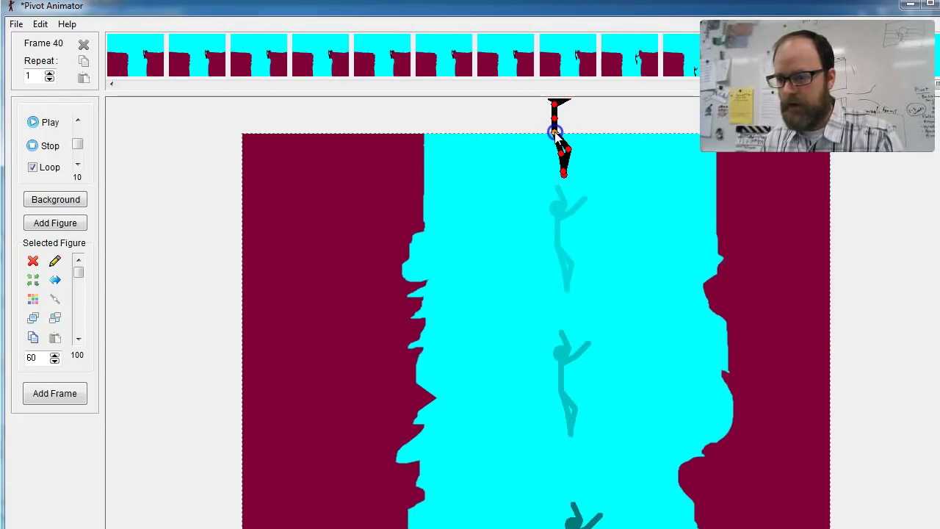
key("Return")
left_click_drag(552, 141, 558, 525)
key("Return")
key("Return")
left_click(54, 393)
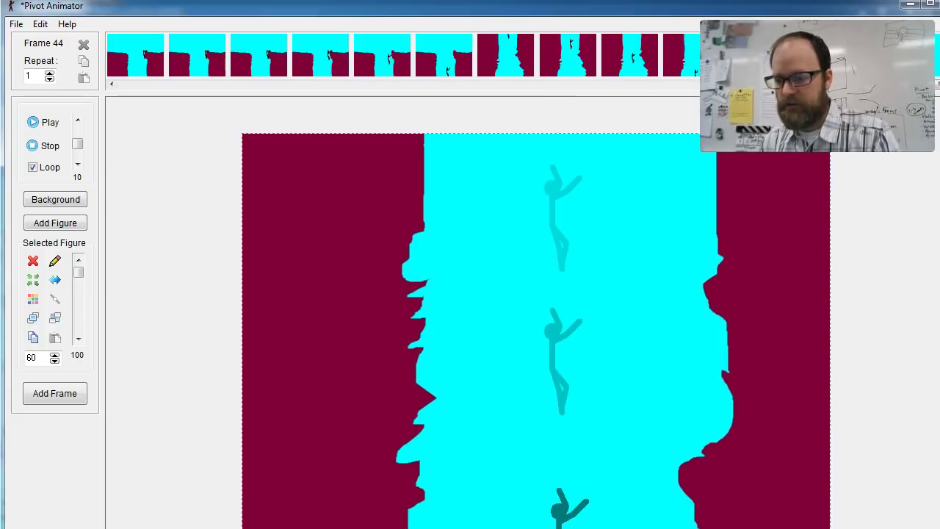
key("Return")
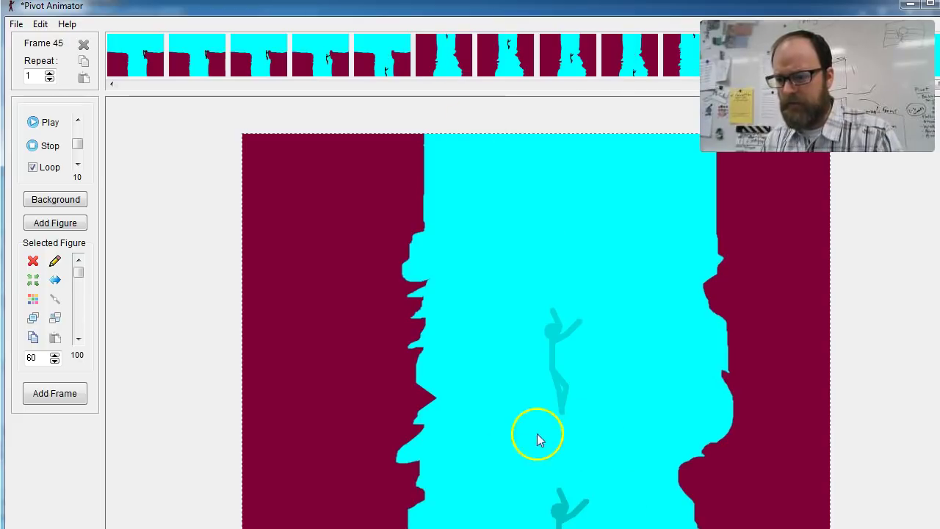
Step: Add two empty frames to the third scene, then centre the figure and place it at the scene's upper edge
key("Return")
key("Return")
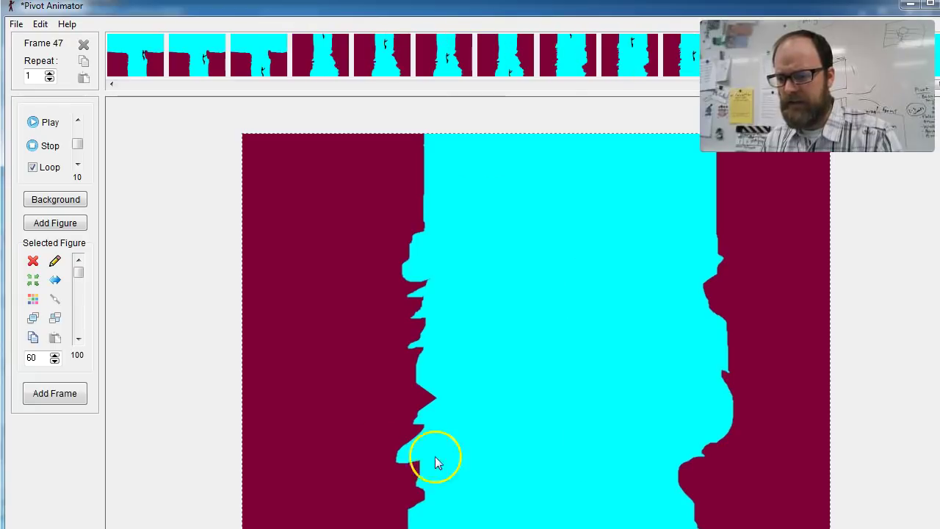
left_click(33, 279)
left_click_drag(536, 353, 553, 141)
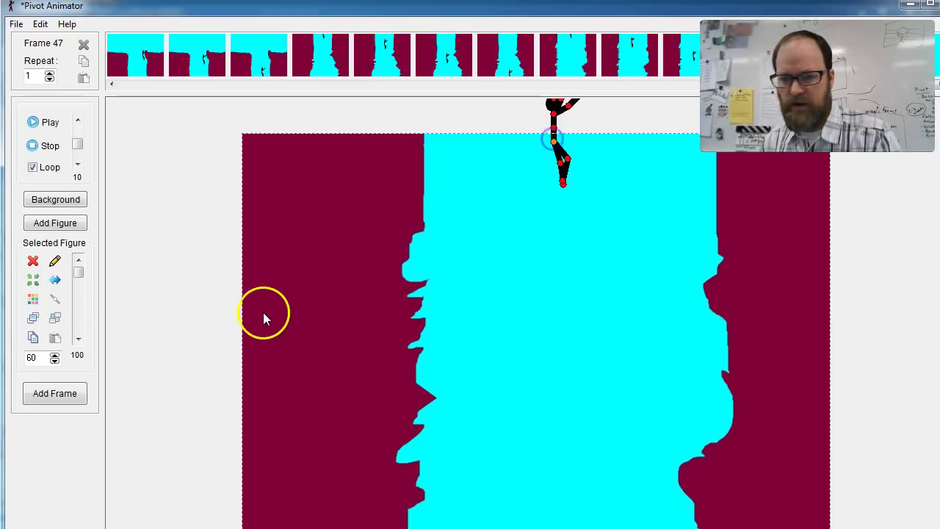
Step: Load FF4.jpg from My Paint.net Files5 as the background for frame 47
left_click(70, 199)
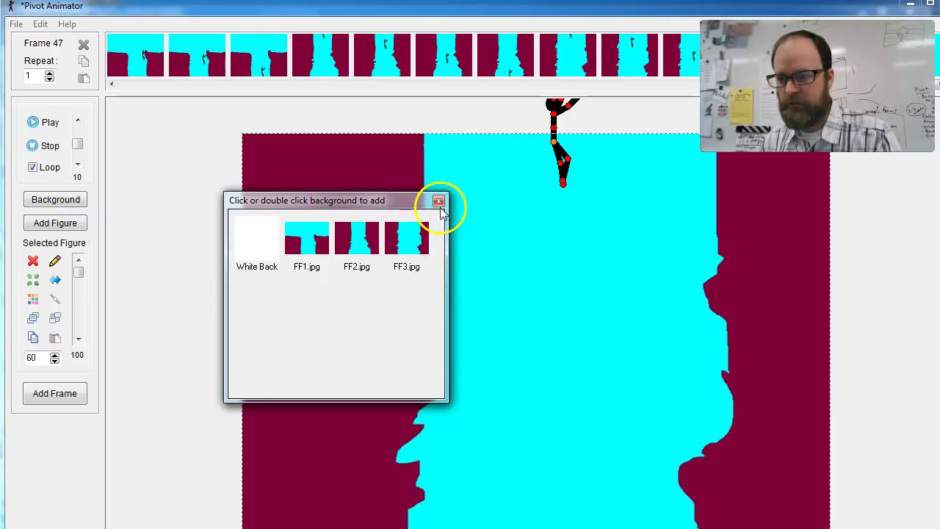
left_click(439, 201)
left_click(16, 24)
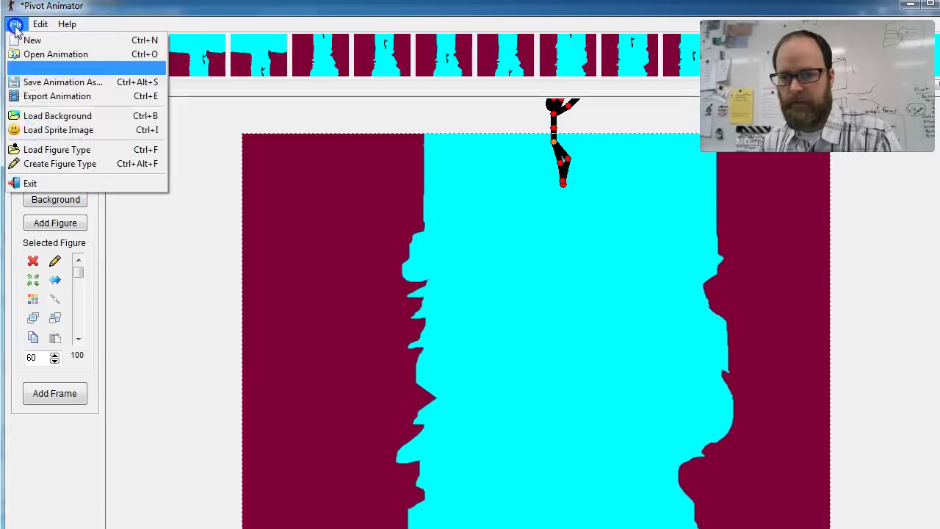
left_click(69, 114)
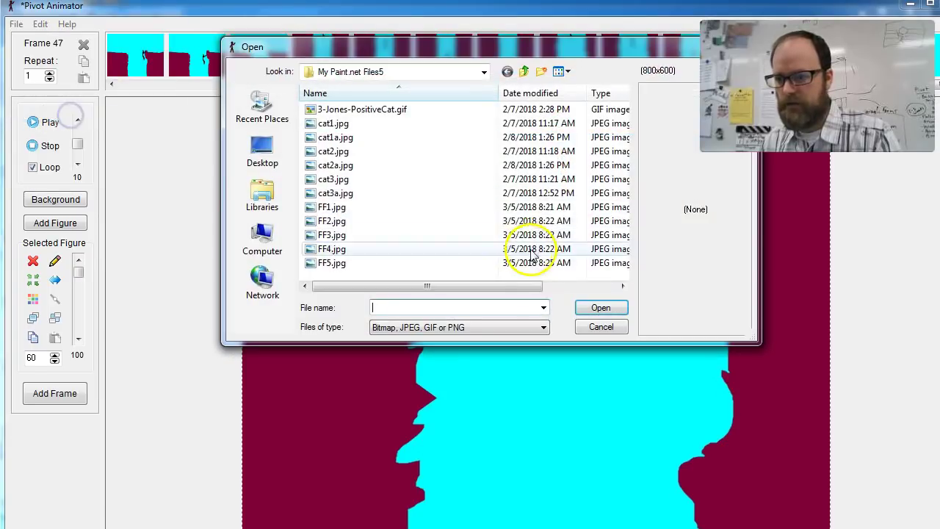
left_click(332, 249)
left_click(601, 307)
Step: Raise the figure above the fourth scene's upper edge and add two frames before its fall
left_click_drag(560, 153, 552, 84)
key("Return")
key("Return")
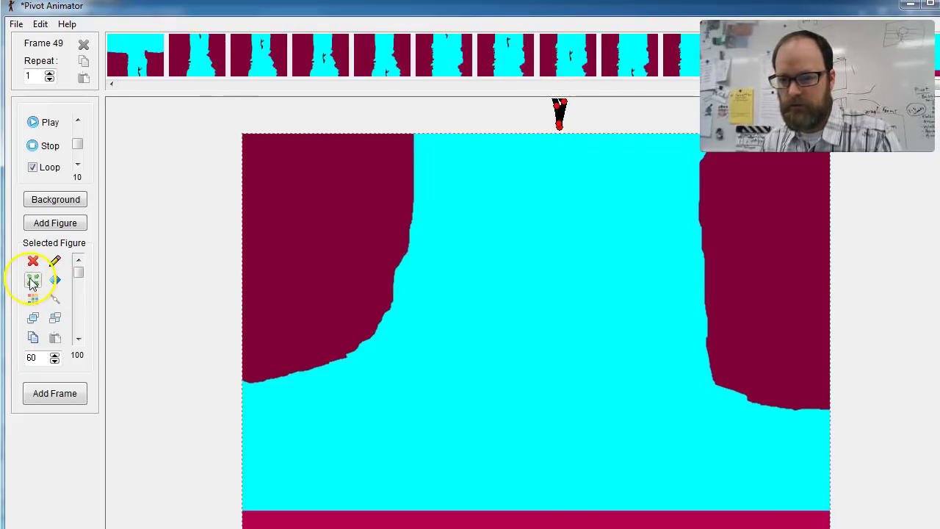
Step: Centre the figure, animate it falling from the upper edge to the ground over four frames, and bend it into a landing crouch
left_click(32, 282)
left_click_drag(541, 351, 570, 522)
key("Return")
key("Return")
key("Return")
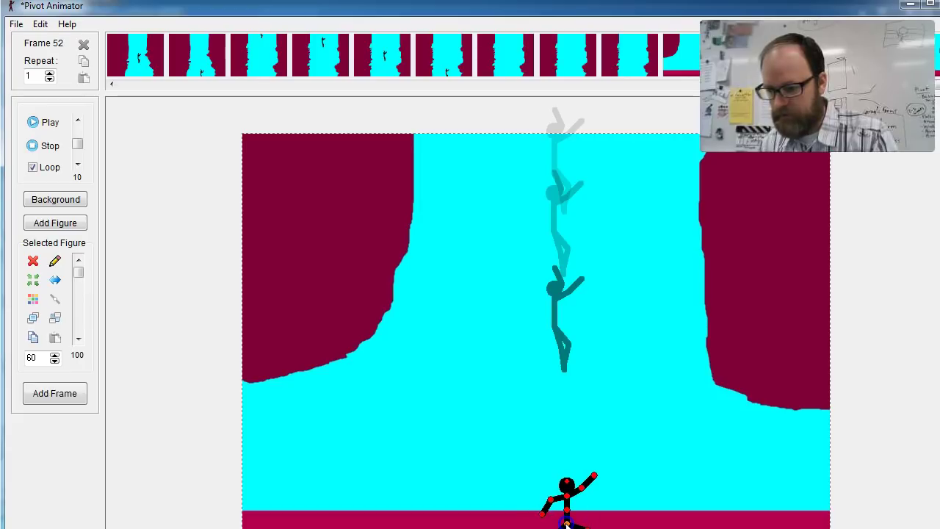
key("Return")
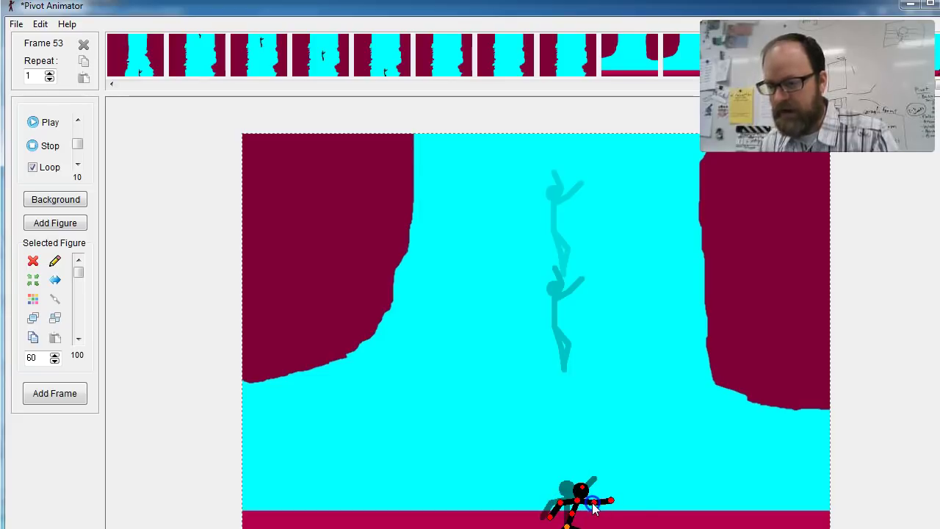
Step: Hold the crouched landing pose on the ground through frame 65
key("Return")
key("Return")
key("Return")
key("Return")
key("Return")
key("Return")
key("Return")
key("Return")
key("Return")
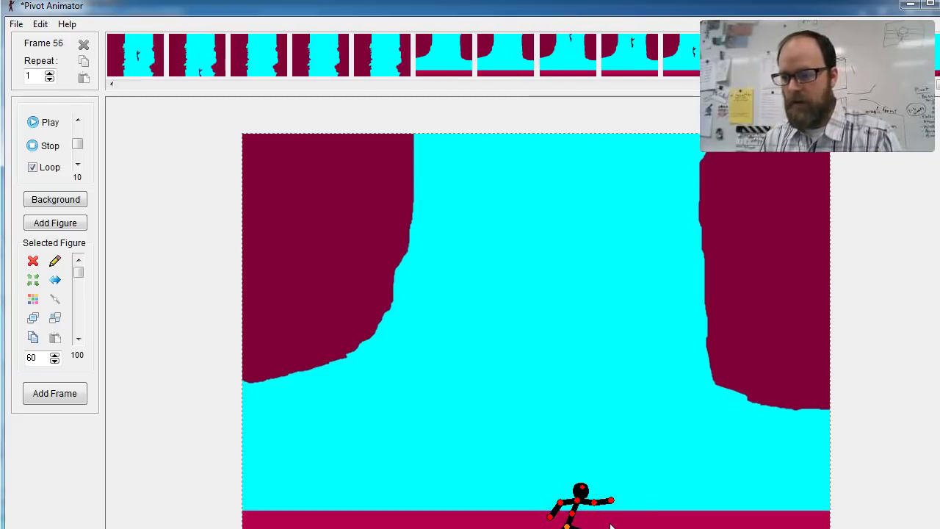
key("Return")
key("Return")
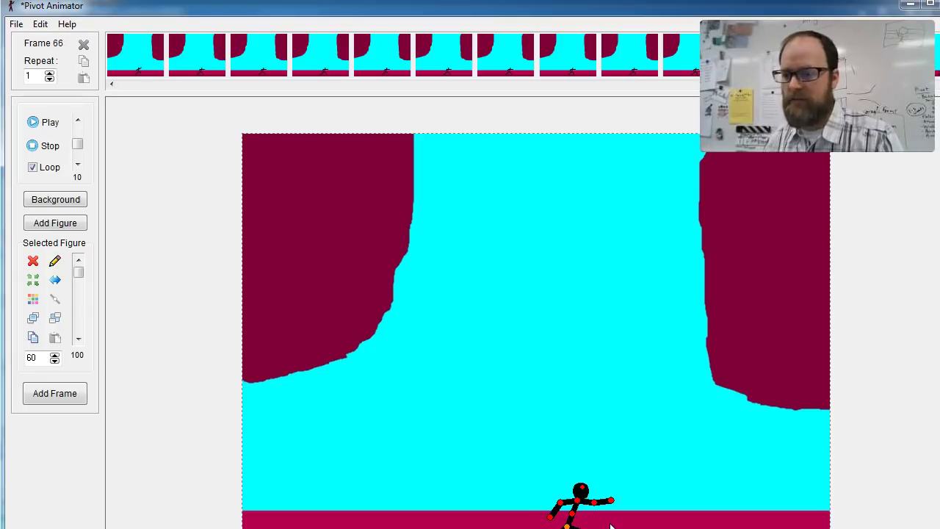
Step: Raise the crouched figure into an upright standing pose over two frames, straightening its torso and lowering its arms
left_click_drag(566, 526, 559, 509)
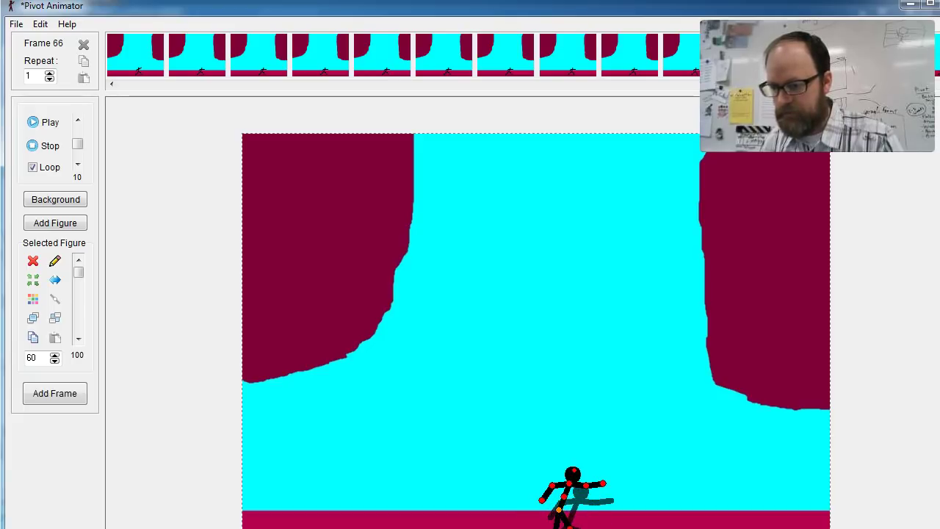
left_click_drag(564, 503, 561, 499)
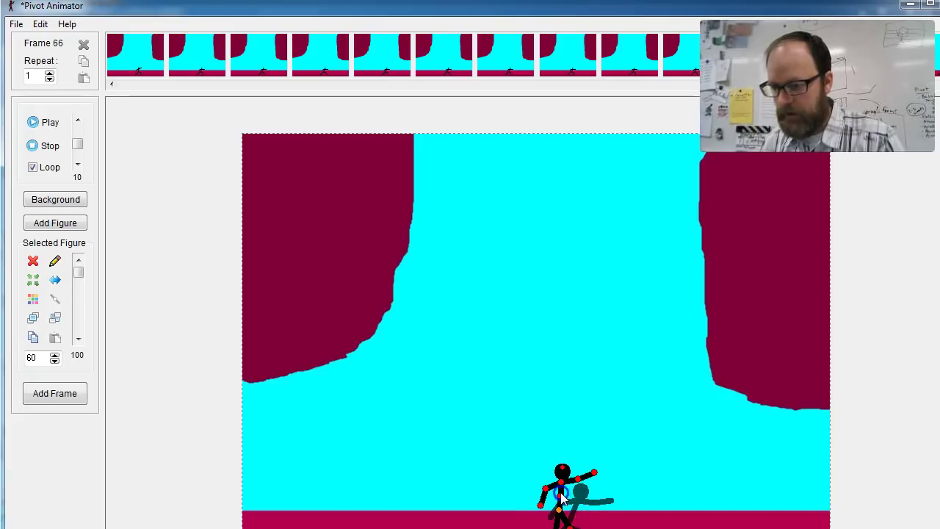
left_click(547, 509)
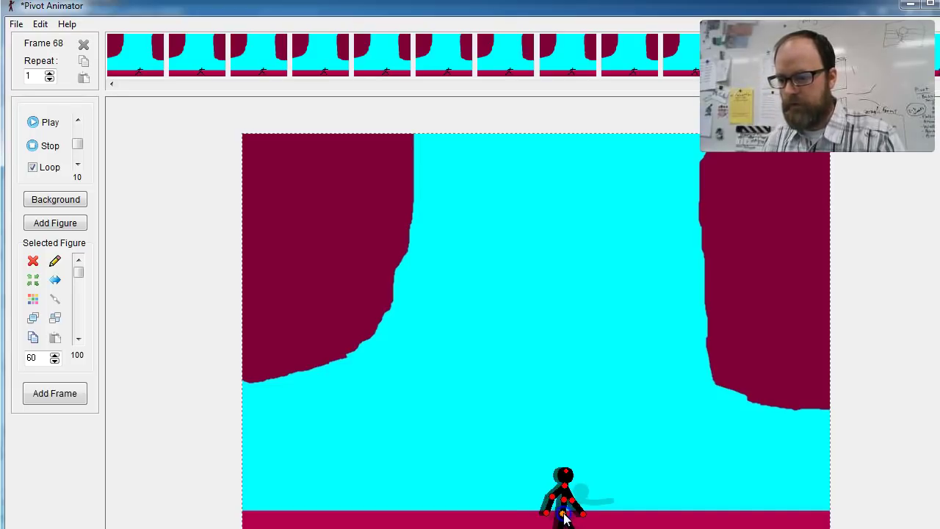
key("Return")
Step: Animate the figure walking along the ground and out past the fourth scene's right edge, and hold it there through frame 81
left_click_drag(558, 518, 861, 516)
key("Return")
key("Return")
key("Return")
key("Return")
key("Return")
key("Return")
key("Return")
key("Return")
key("Return")
key("Return")
key("Return")
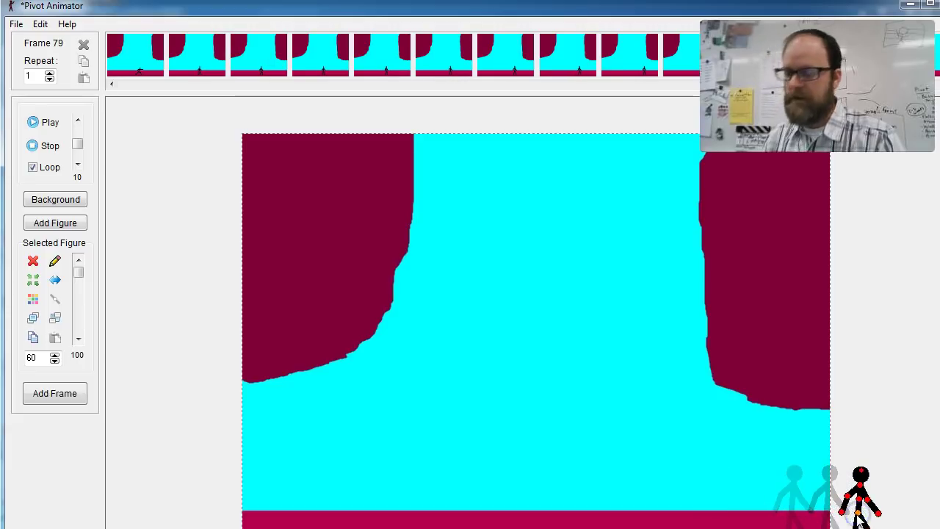
key("Return")
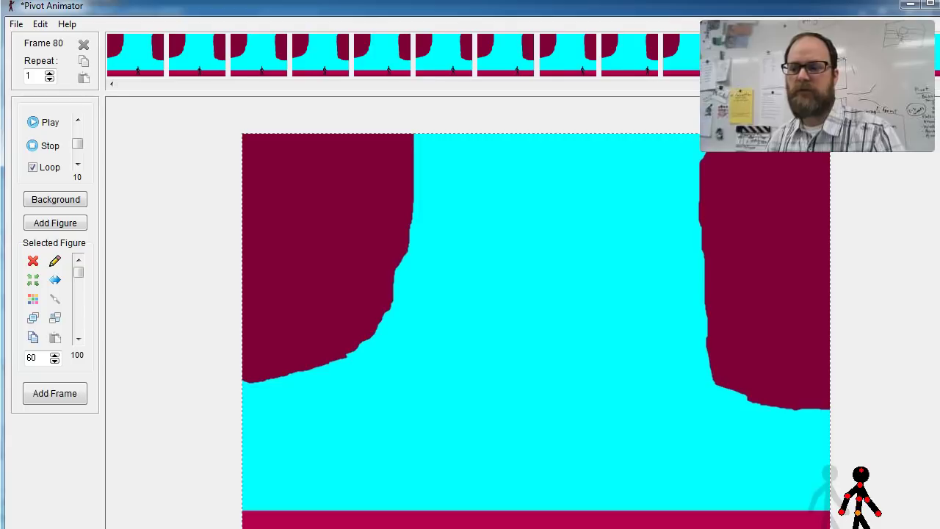
key("Return")
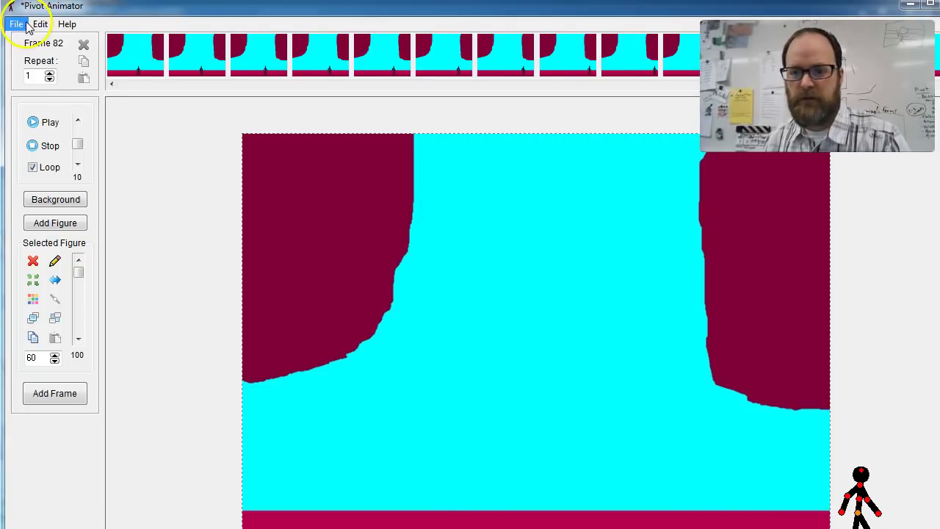
Step: Load FF5.jpg from My Paint.net Files5 as the background for frame 82
left_click(18, 26)
left_click(74, 115)
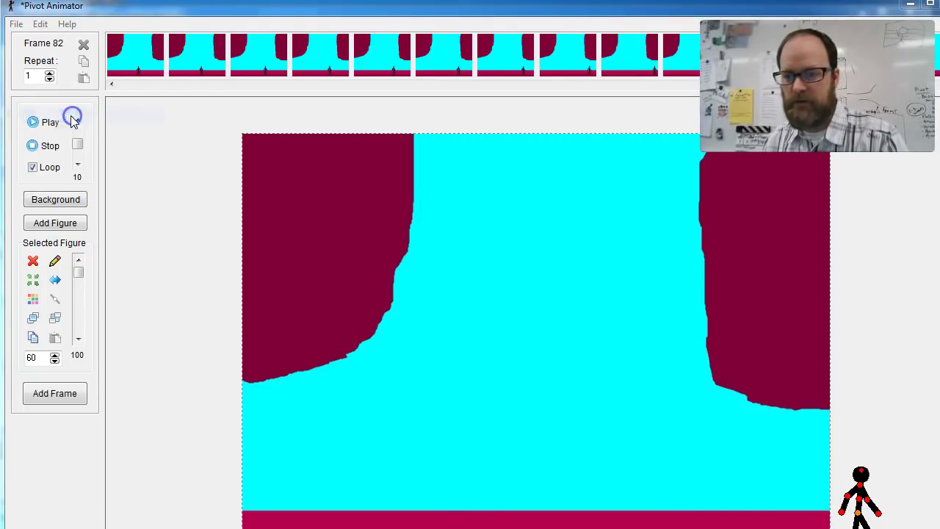
left_click(334, 262)
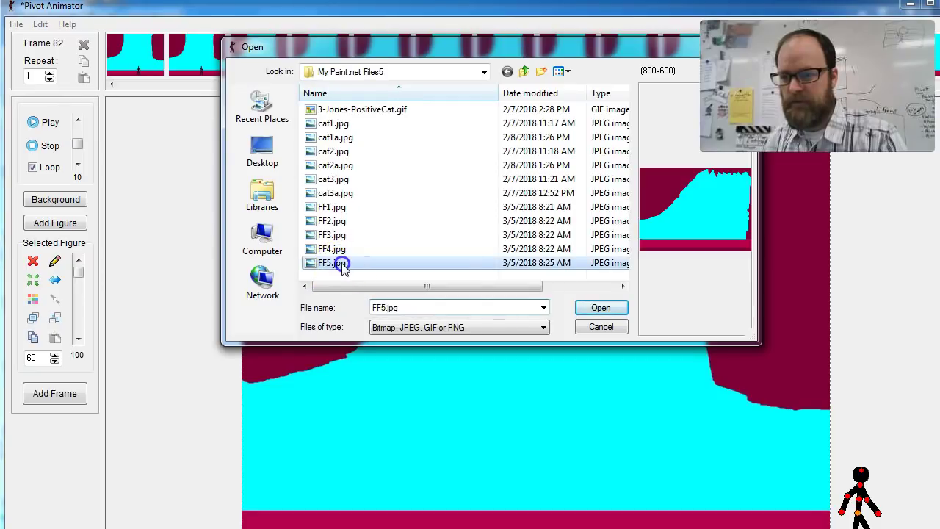
left_click(585, 309)
Step: Move the figure to the cave scene's left edge, standing on the ground and partly inside the background
left_click_drag(858, 510, 193, 476)
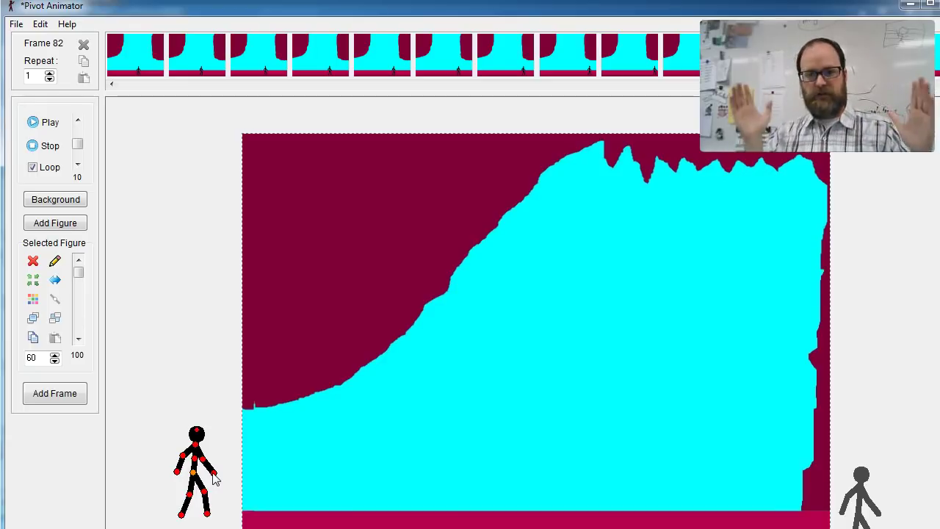
left_click_drag(187, 474, 242, 473)
left_click(240, 421)
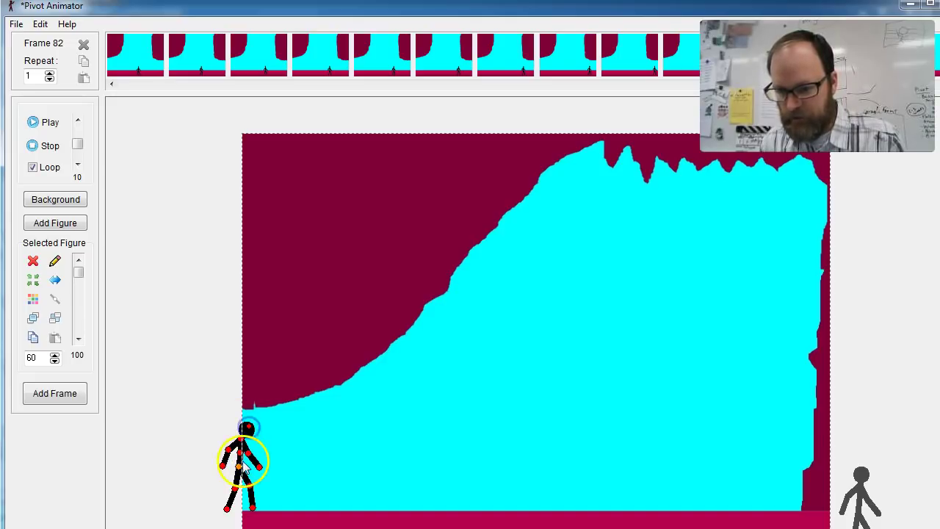
Step: Animate the figure walking from the left edge into the cave over seven frames, up to frame 89
key("ctrl+f")
left_click_drag(243, 476, 437, 476)
key("ctrl+f")
key("ctrl+f")
key("ctrl+f")
key("ctrl+f")
key("ctrl+f")
key("ctrl+f")
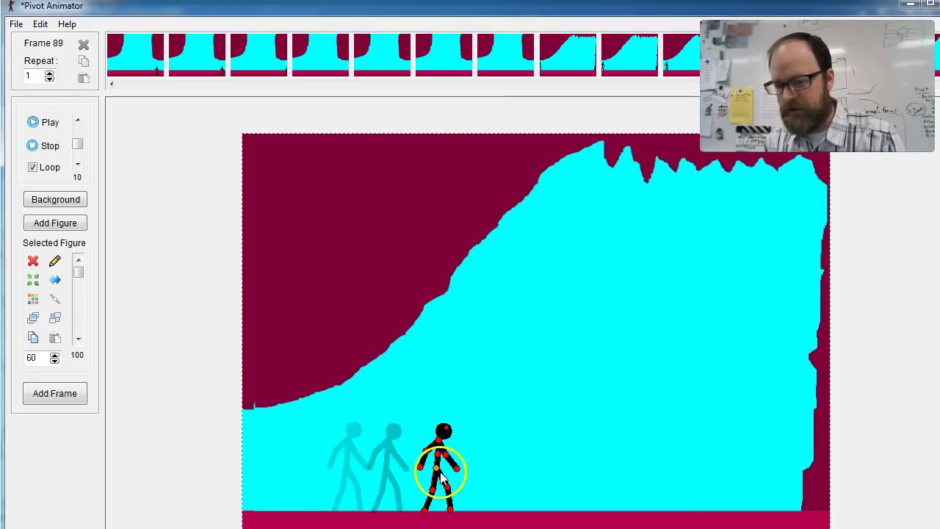
Step: Start loading a figure type and browse to the food folder in STKs on the _digicom$ share
left_click(16, 24)
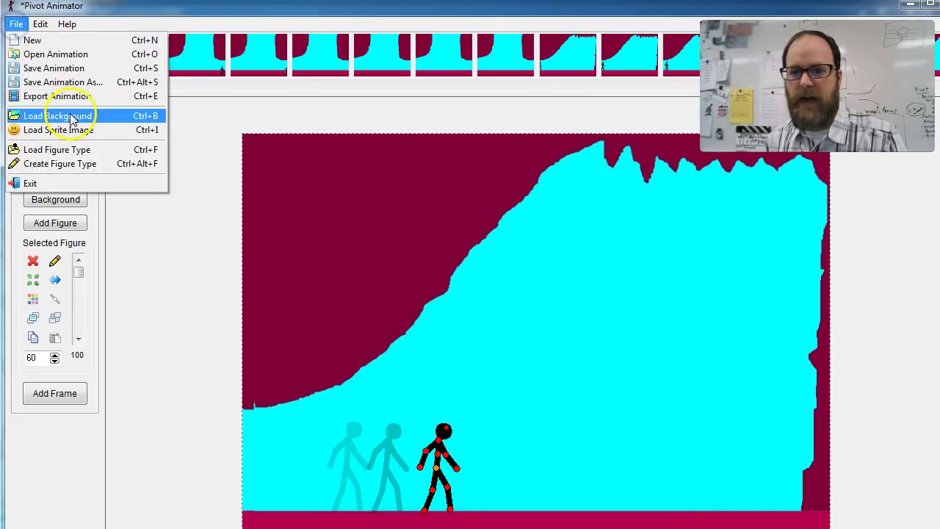
left_click(80, 149)
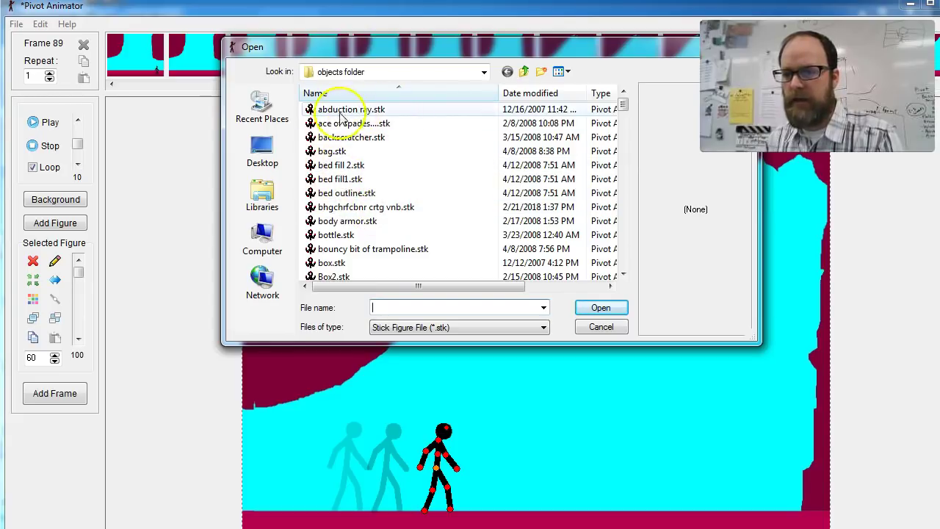
left_click(524, 71)
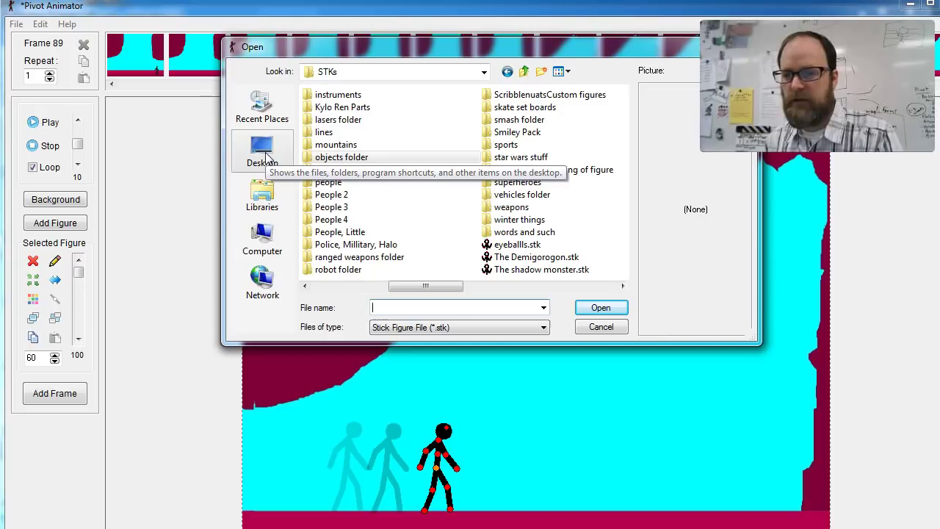
left_click(264, 152)
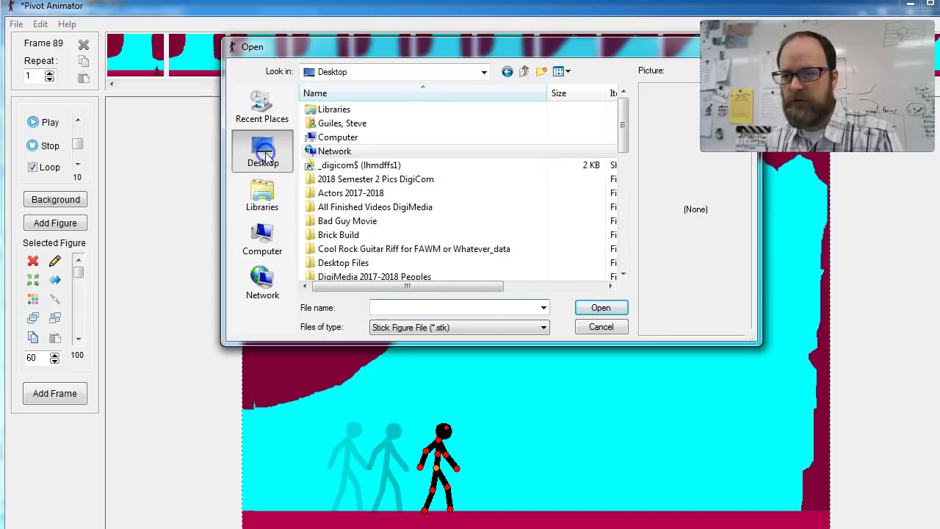
double_click(363, 167)
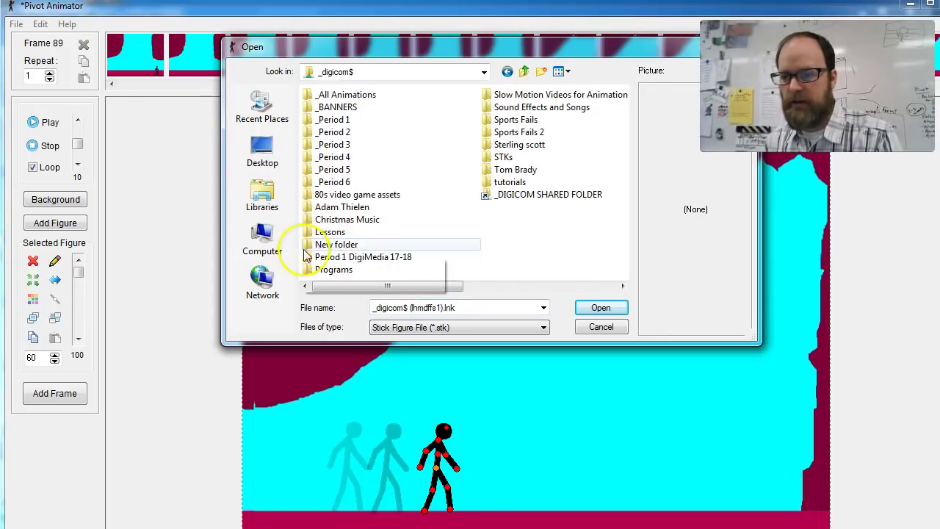
double_click(505, 157)
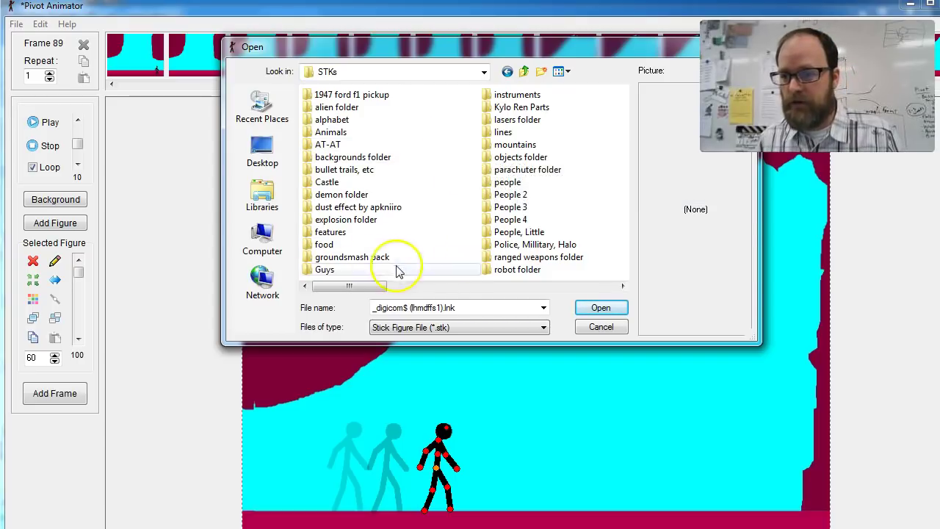
double_click(327, 245)
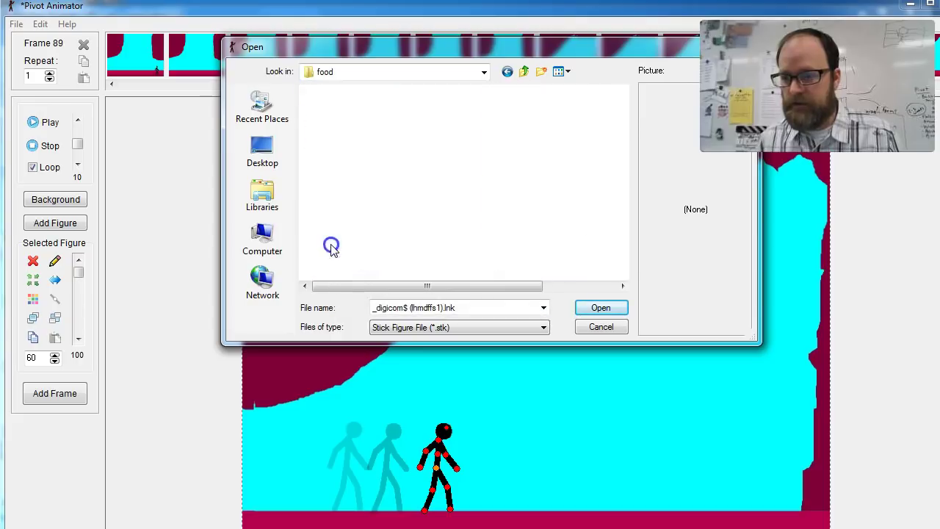
Step: Preview the food figures, including mango.stk and pizza not color.stk, and load Pineapple.stk into the scene
left_click(384, 111)
left_click(352, 123)
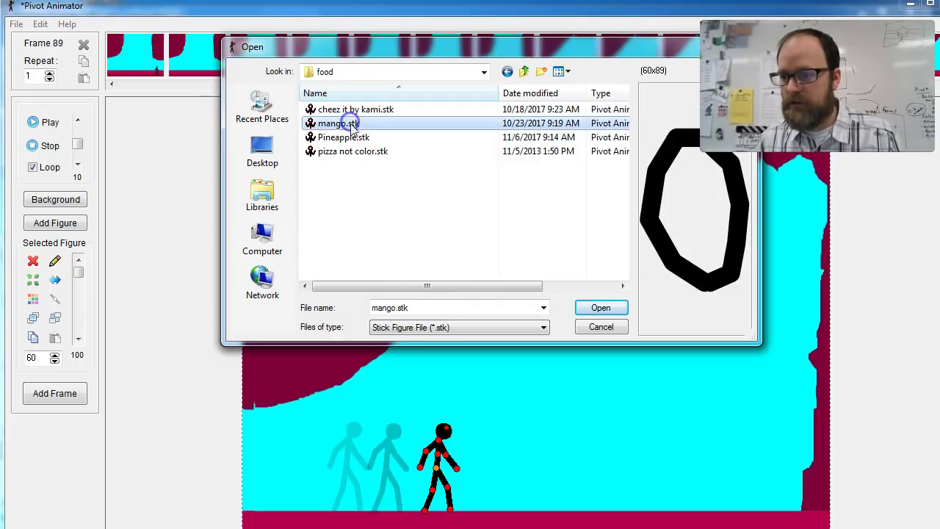
left_click(345, 137)
left_click(353, 154)
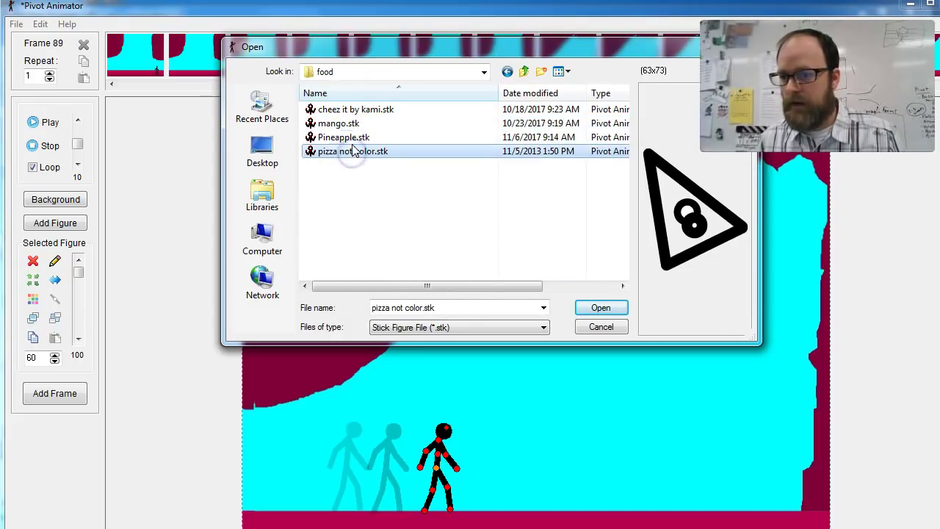
left_click(345, 138)
left_click(601, 307)
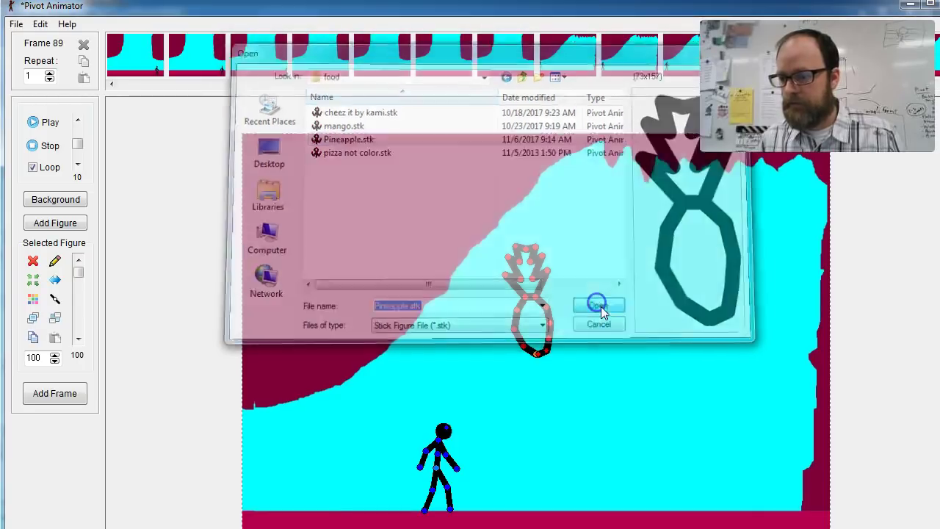
Step: Place the pineapple on the ground near the cave's right wall and set its opacity to 0
left_click_drag(526, 305, 544, 280)
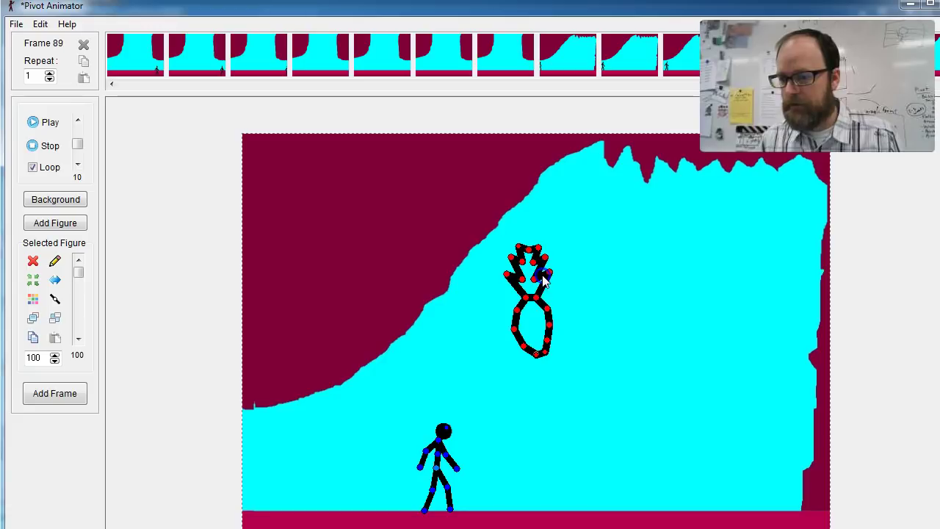
left_click_drag(543, 360, 743, 512)
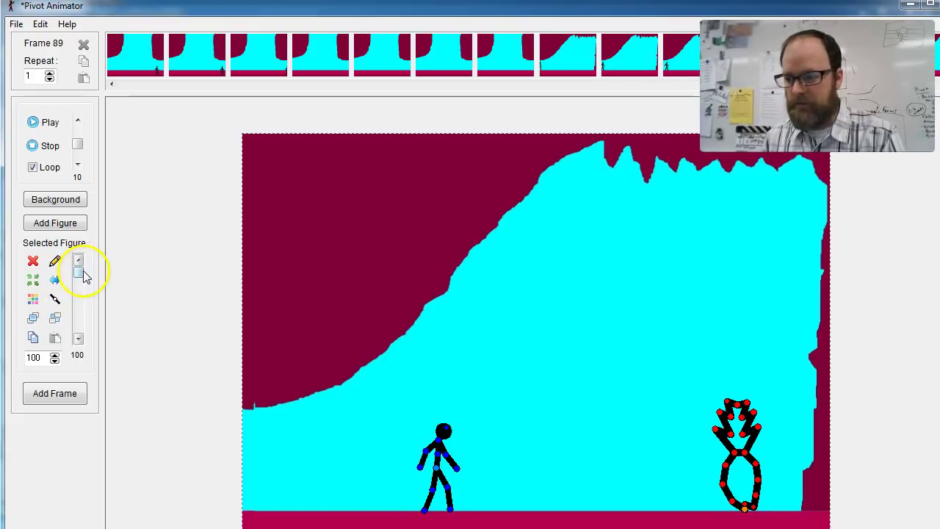
left_click_drag(83, 275, 85, 325)
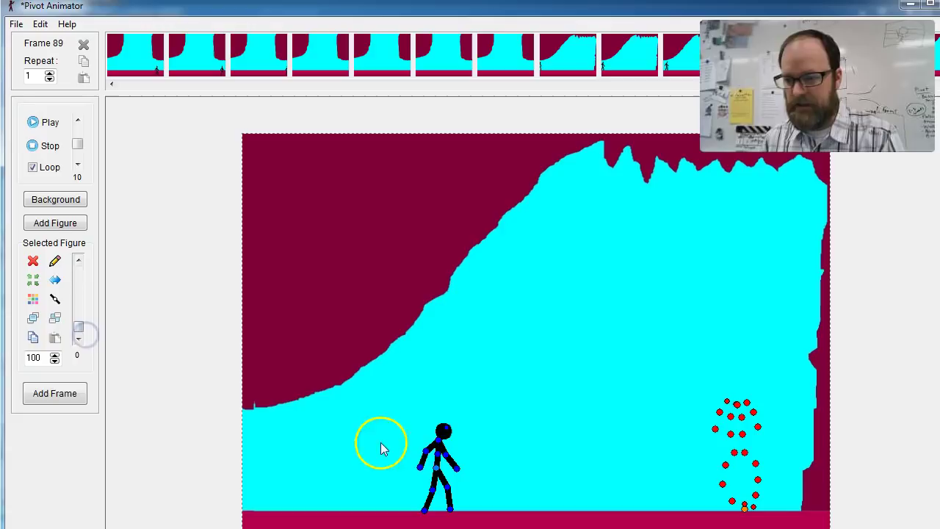
Step: In frame 89, move the figure further into the cave, raise the pineapple's opacity slightly above 0, and add the frame
left_click(443, 476)
left_click_drag(443, 471, 481, 471)
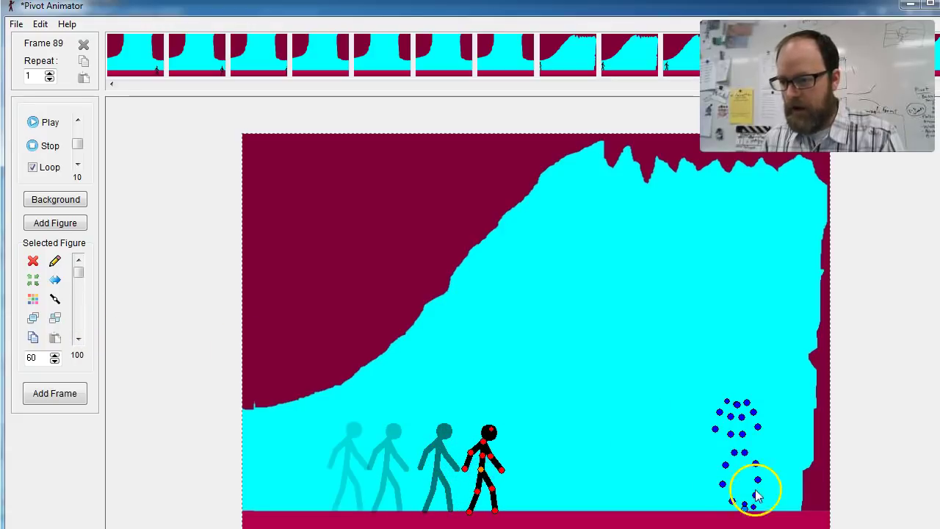
left_click(745, 511)
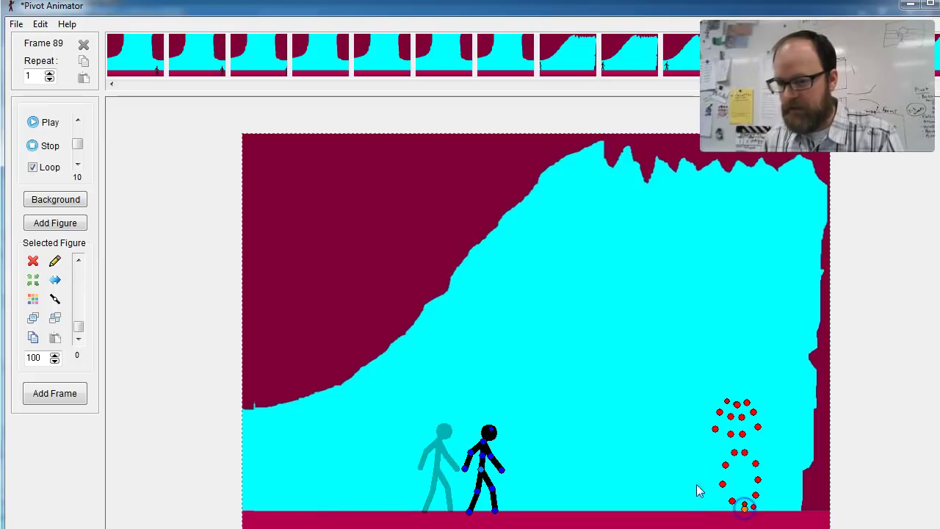
left_click_drag(79, 327, 78, 317)
key("Return")
Step: In frame 90, move the figure a short step forward, set the pineapple's opacity to 44, and add the frame
left_click_drag(483, 467, 500, 475)
left_click(507, 433)
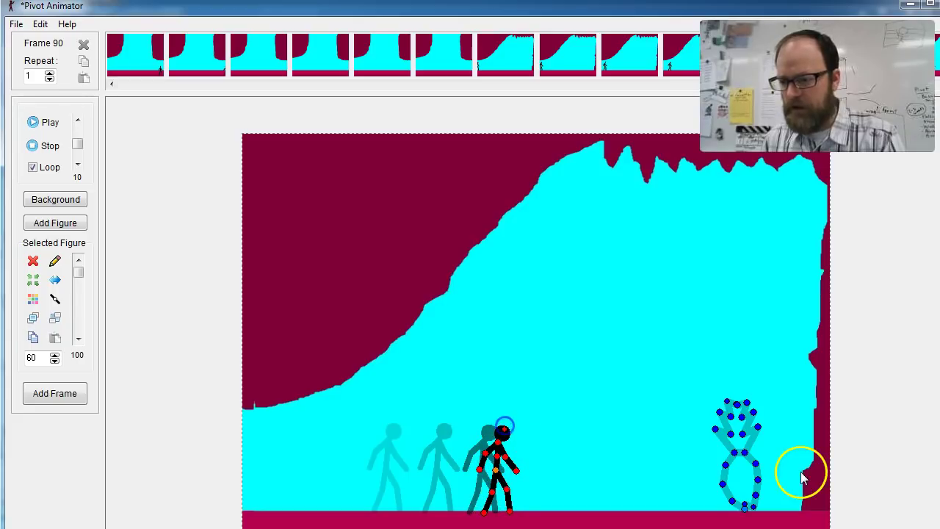
left_click(746, 512)
left_click_drag(78, 317, 82, 304)
key("Return")
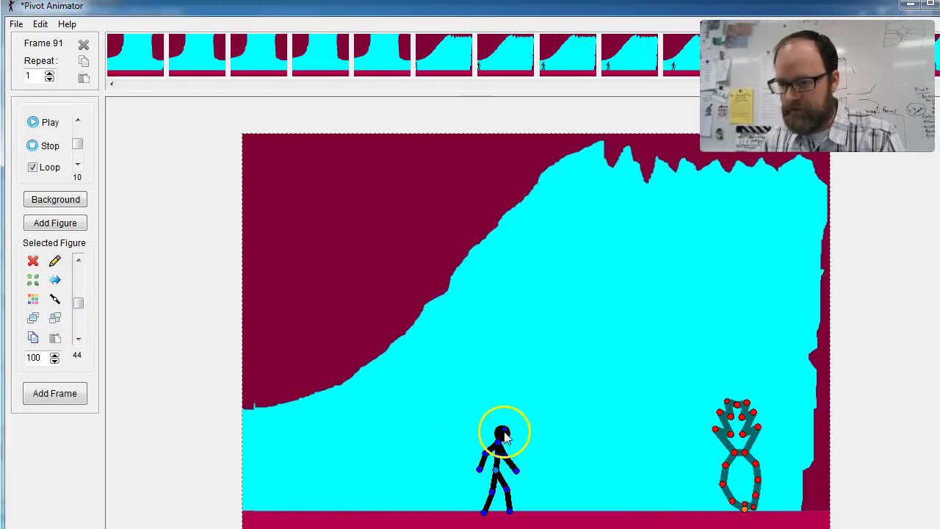
Step: In frame 91, move the figure slightly forward with its arms reaching toward the pineapple, set the pineapple's opacity to 76, and add the frame
left_click_drag(498, 477, 506, 478)
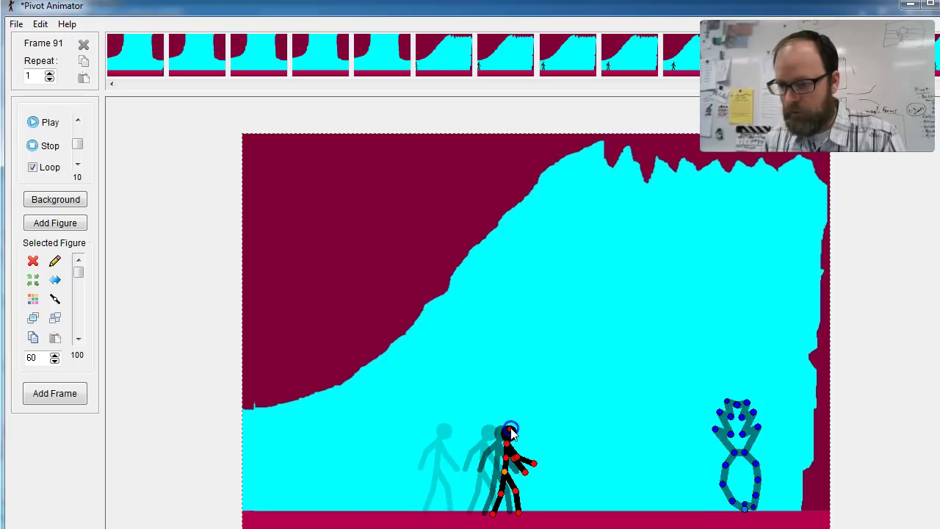
left_click_drag(523, 461, 518, 459)
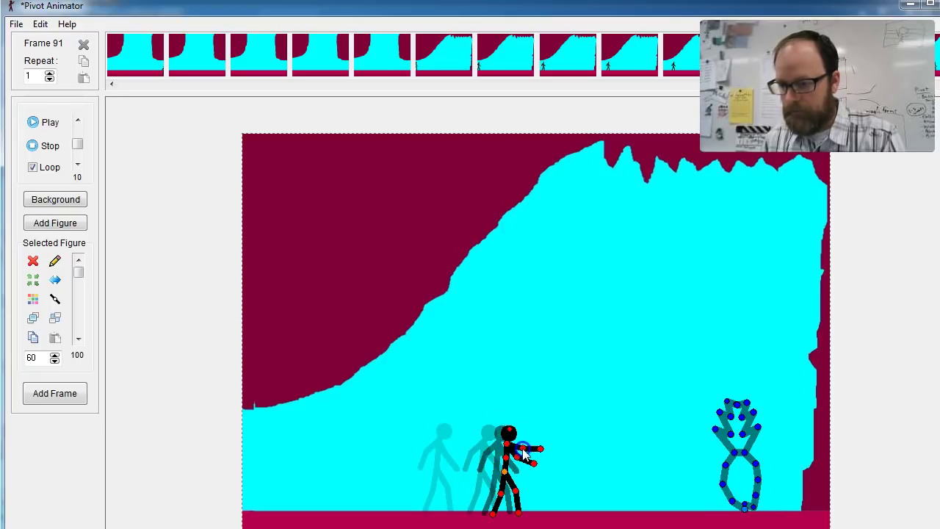
left_click(743, 506)
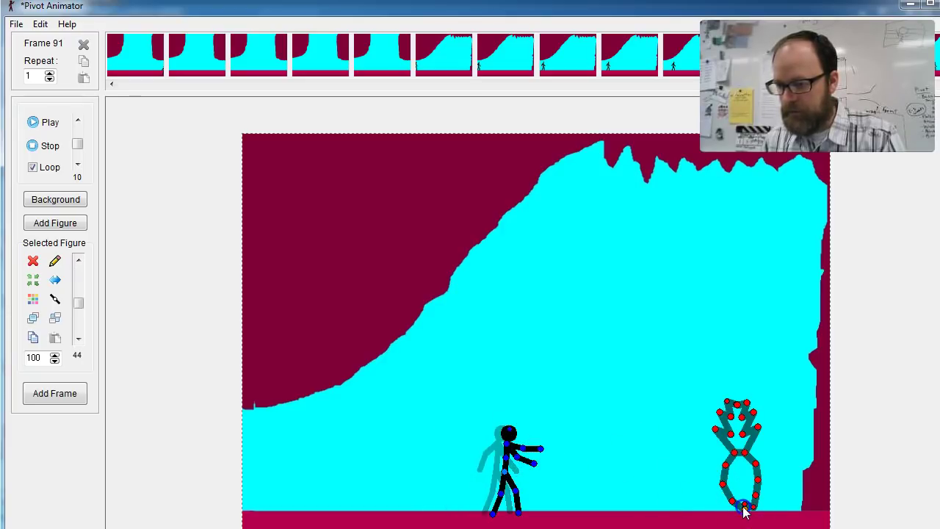
left_click_drag(78, 302, 80, 296)
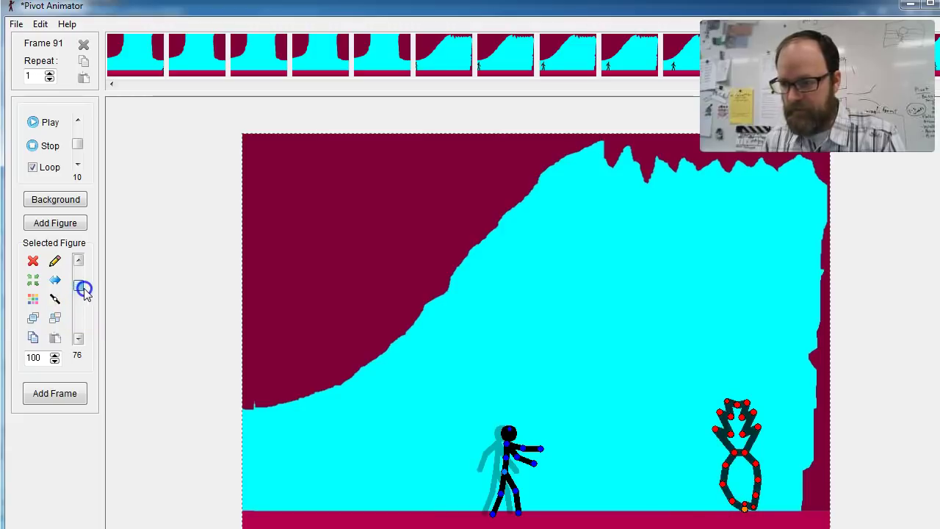
key("Return")
Step: In frame 92, raise the figure's arms together toward the pineapple, lean its head back, and set the pineapple's opacity to 100
left_click(353, 447)
left_click(529, 458)
left_click_drag(521, 451, 528, 450)
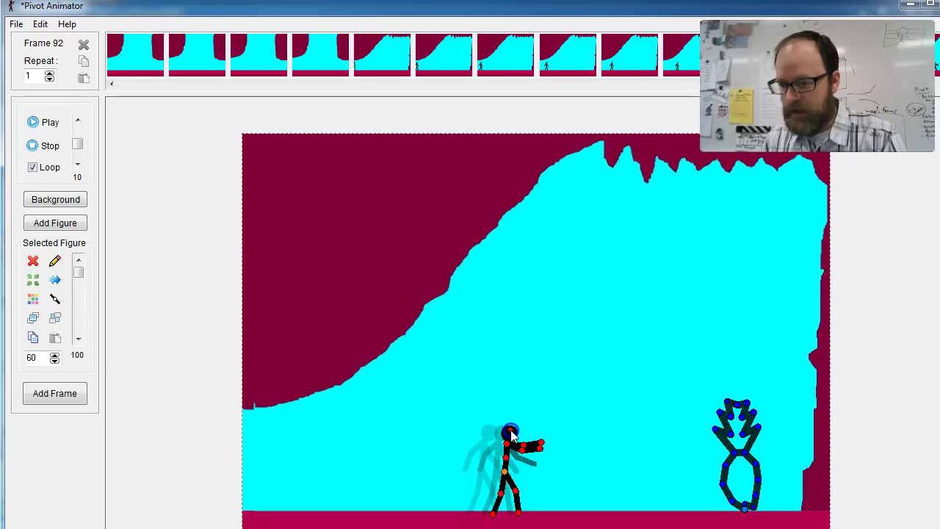
left_click(743, 514)
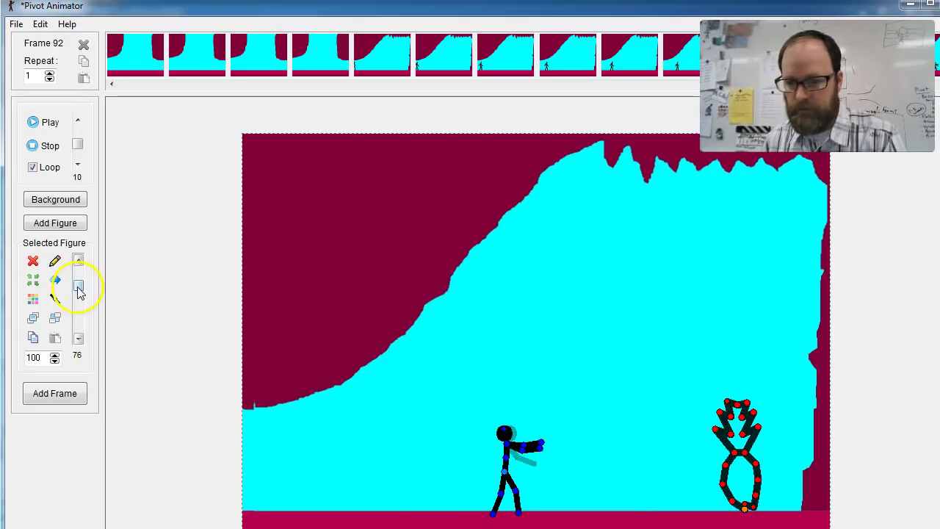
left_click(80, 259)
Step: Hold the pose facing the fully opaque pineapple by adding identical frames up to frame 105
key("Return")
key("Return")
key("Return")
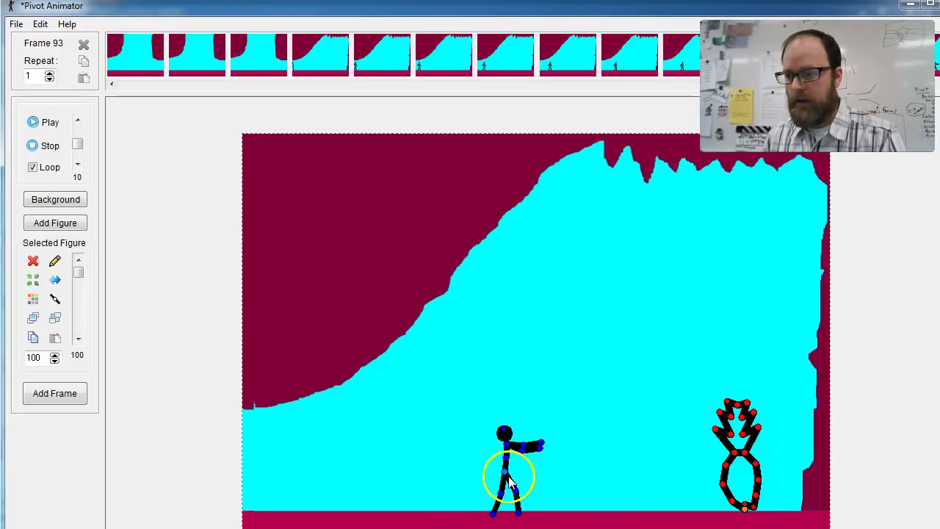
key("Return")
key("Return")
key("Return")
key("Return")
key("Return")
key("Return")
key("Return")
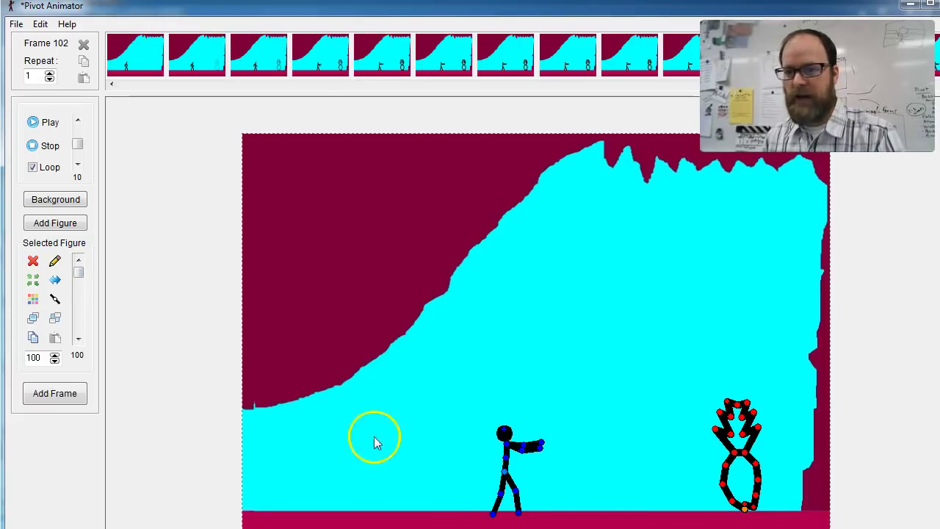
Step: Play back the animation to review the fall, walk and pineapple scenes, and stop it
left_click(47, 128)
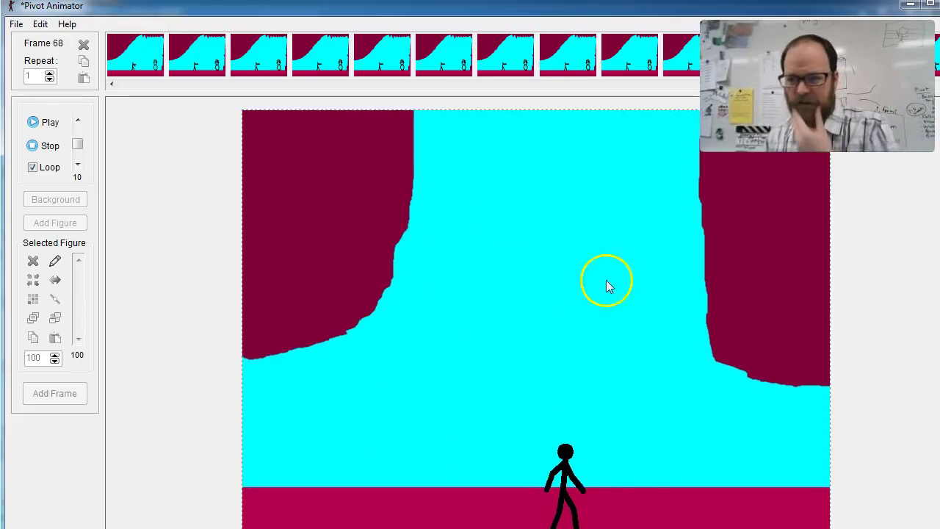
left_click(36, 144)
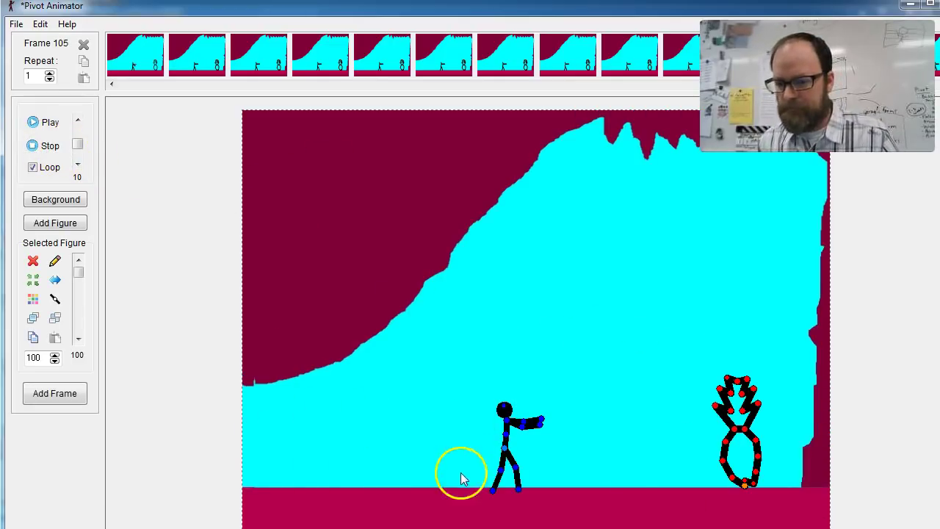
scroll(536, 324, "down", 1)
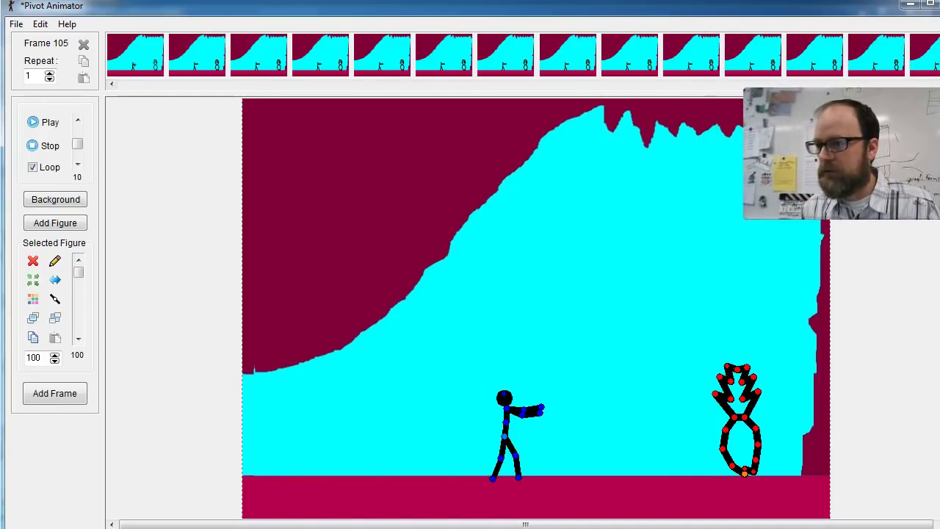
Step: Go back to frame 36 at the start of the second cliff scene and insert a duplicate frame after it
left_click_drag(928, 84, 427, 94)
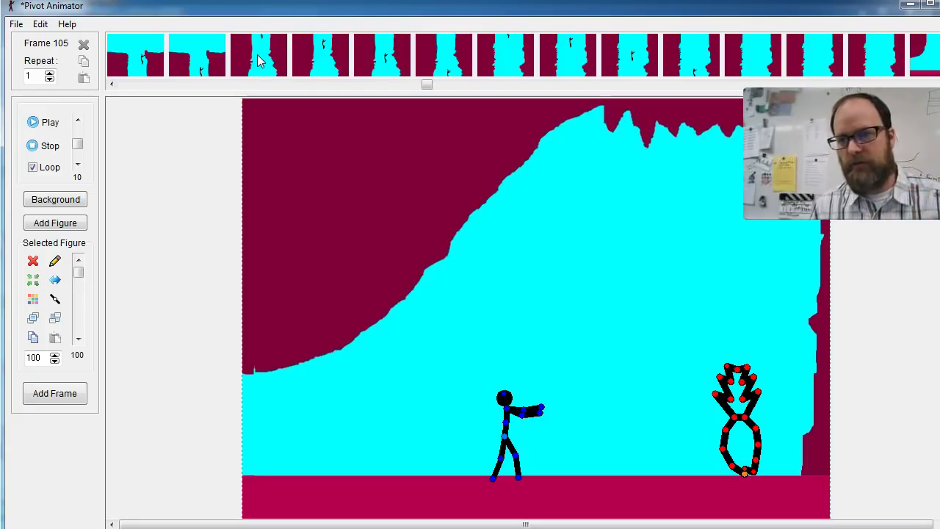
left_click(259, 57)
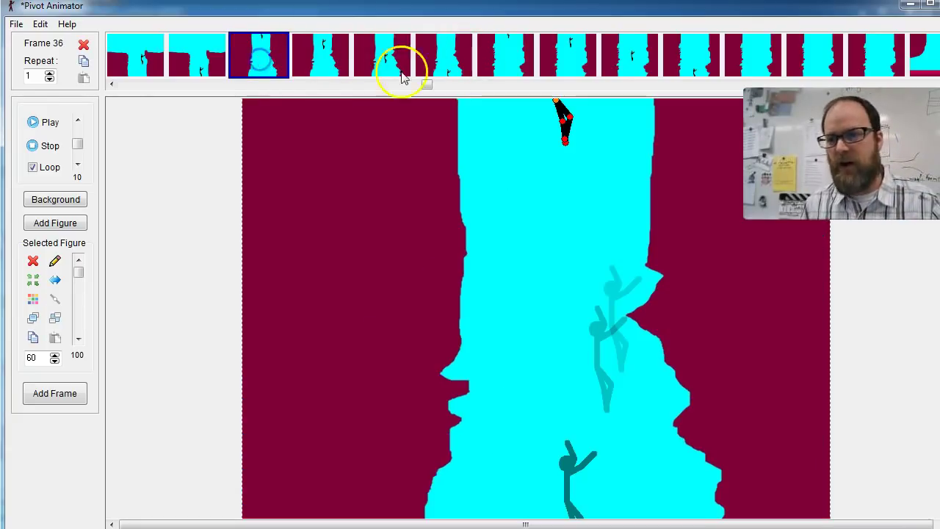
left_click(323, 60)
right_click(316, 60)
left_click(338, 64)
left_click(319, 46)
Step: Compare frames 36 and 37, and move the falling figure down in frame 37 to bring its upper body into the scene
left_click(272, 58)
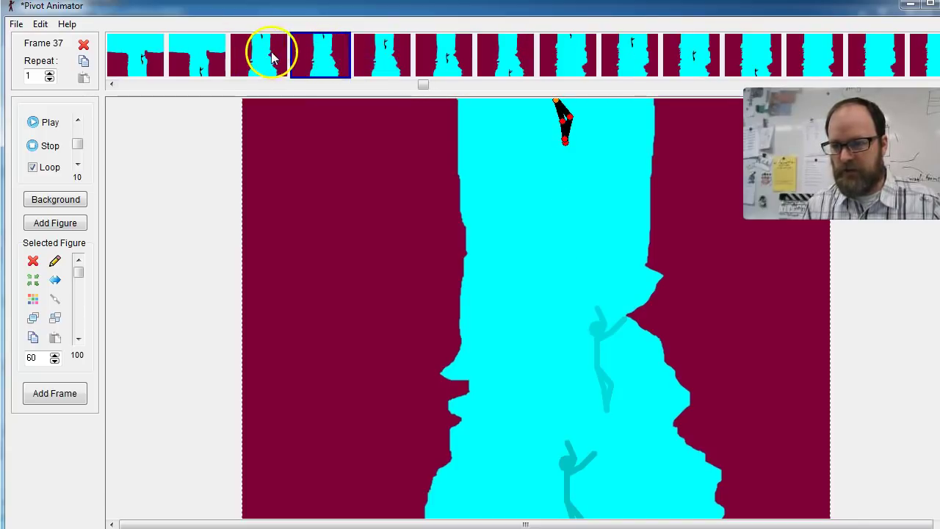
left_click(318, 52)
left_click(273, 54)
left_click(317, 56)
left_click(550, 109)
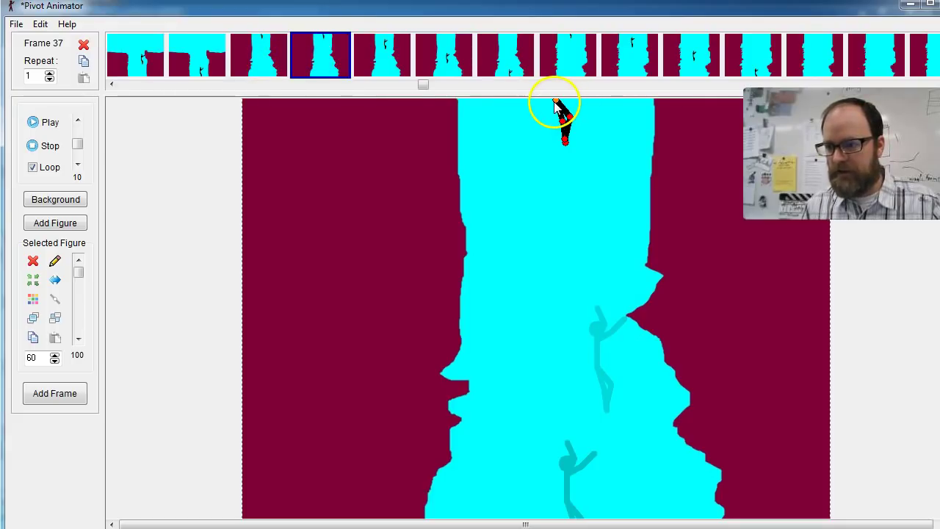
left_click_drag(555, 113, 555, 155)
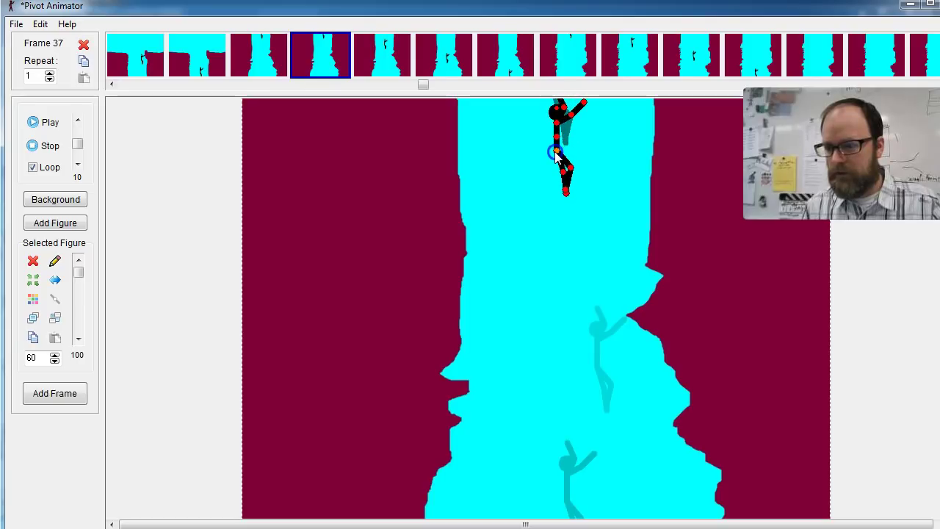
Step: Set the number of onion skins to 2 and enable Show Ahead in the options
left_click(41, 24)
left_click(86, 110)
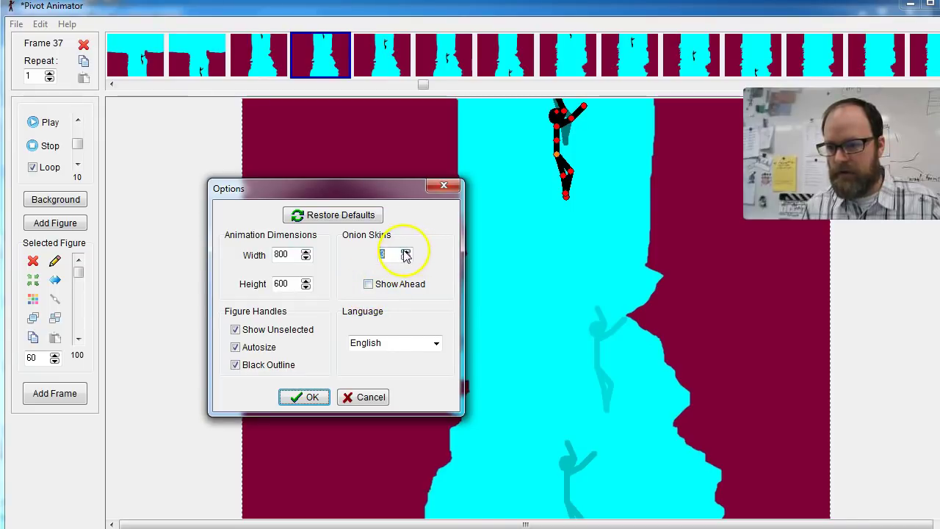
left_click(365, 286)
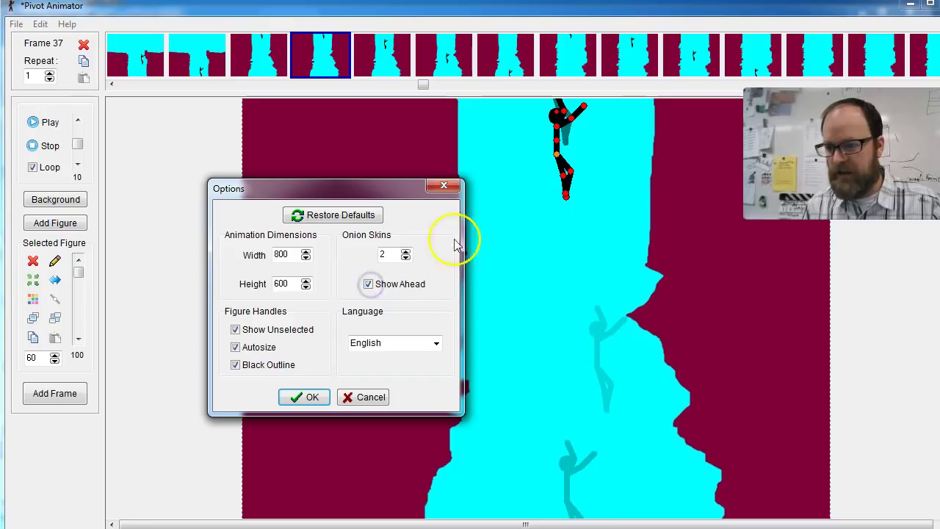
left_click(307, 394)
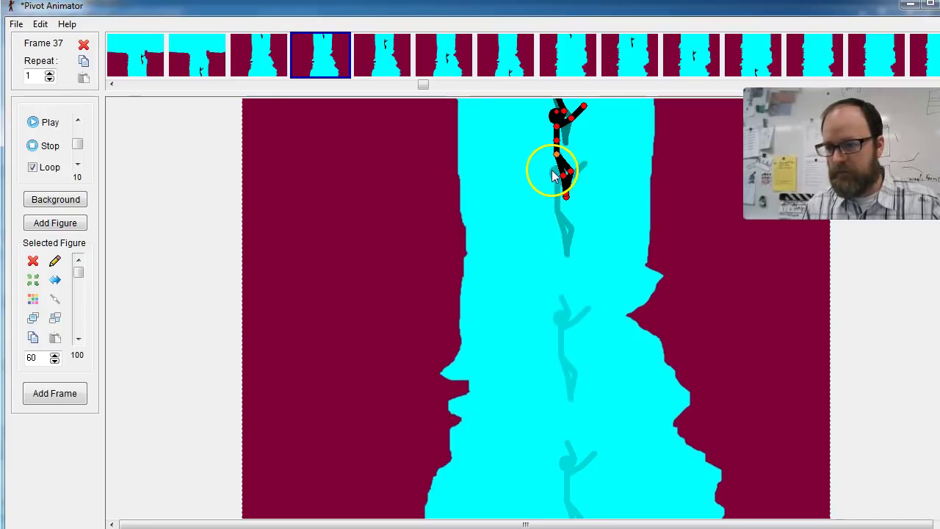
Step: Insert a new frame after frame 38 and move its falling figure down between the neighbouring onion skins
left_click(386, 65)
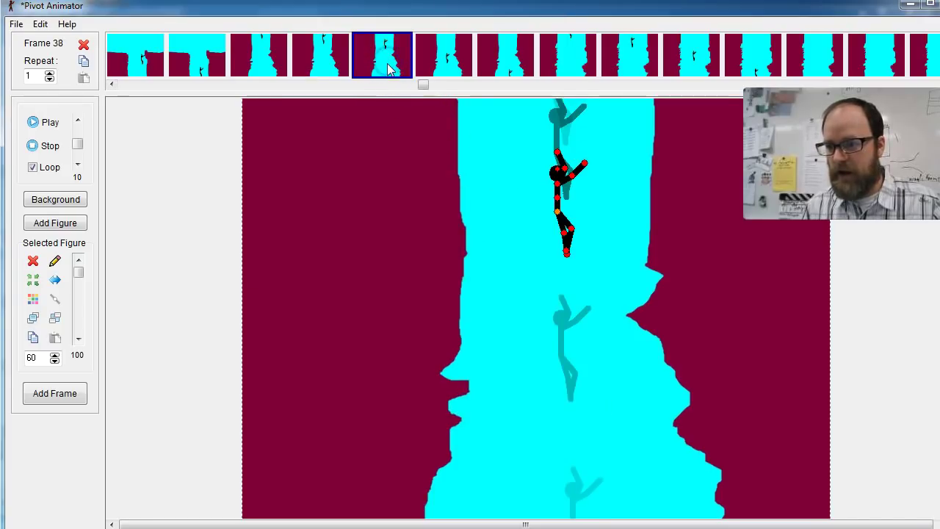
right_click(453, 62)
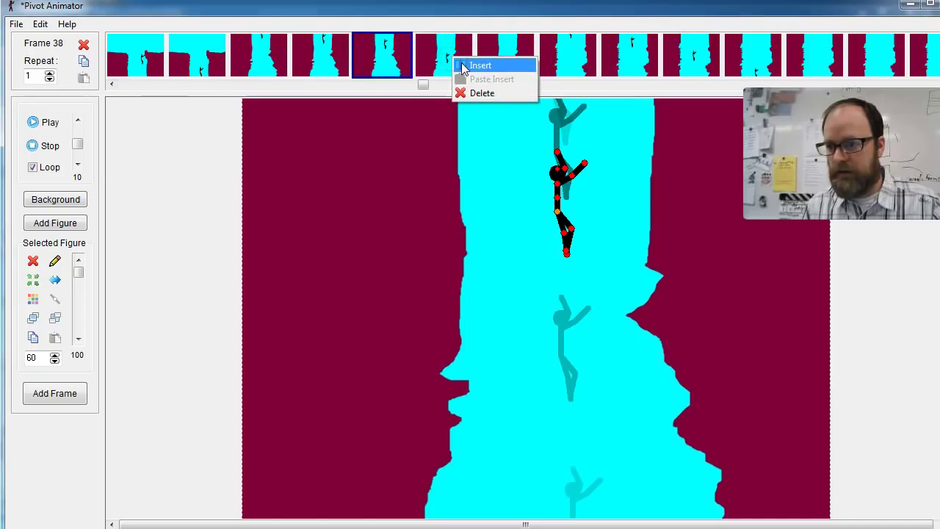
left_click(467, 65)
left_click_drag(556, 212, 558, 281)
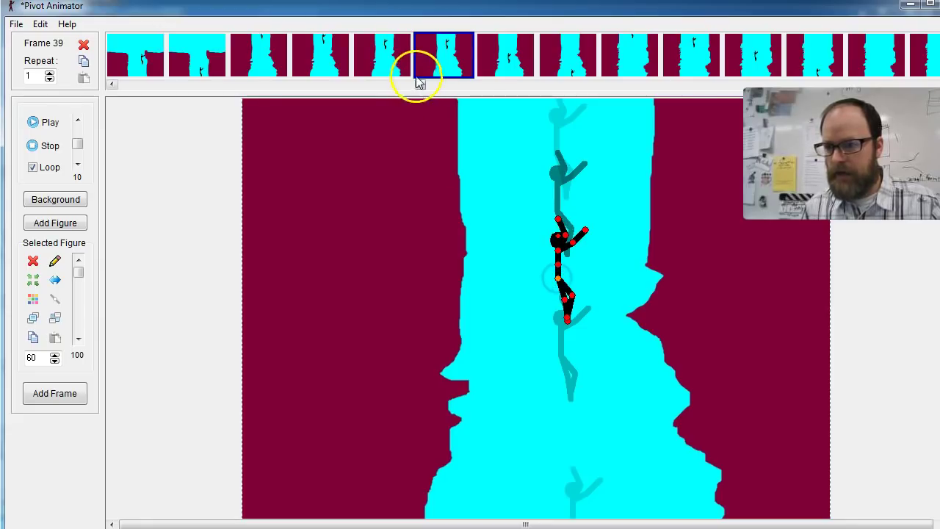
Step: Insert a new frame 41 and move its falling figure down toward the pose of the following frame
left_click(573, 66)
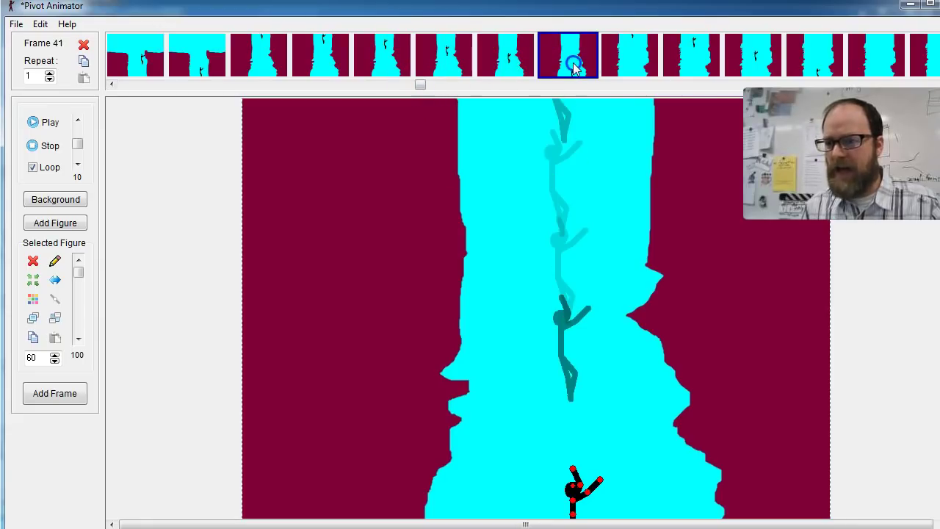
left_click_drag(572, 68, 525, 67)
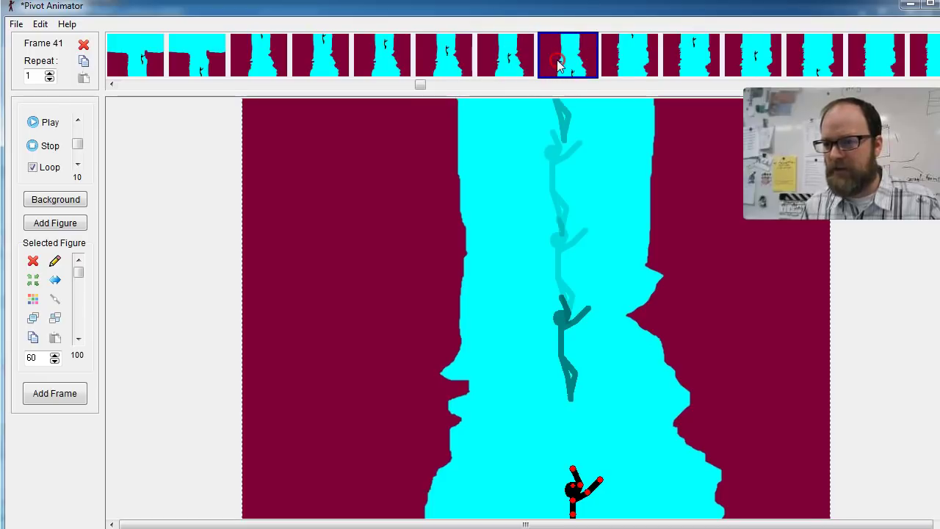
right_click(558, 65)
left_click(571, 68)
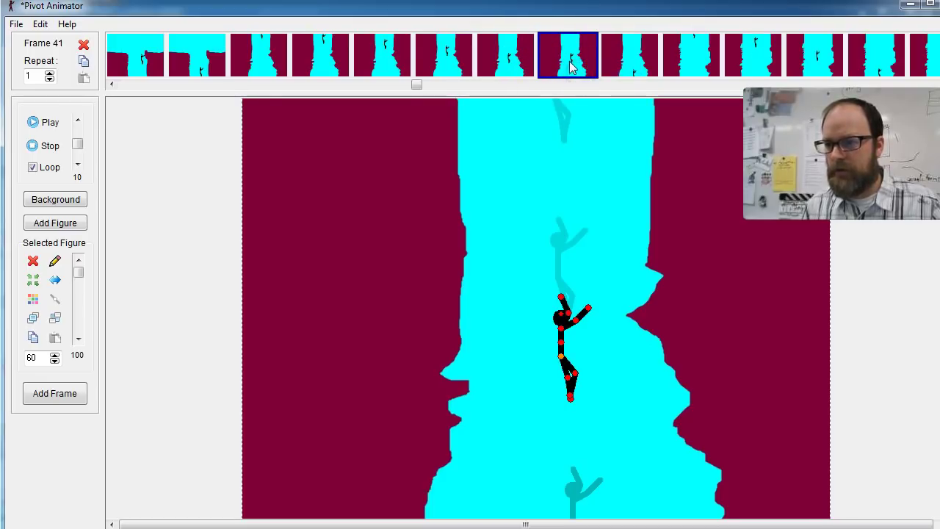
left_click_drag(563, 354, 563, 433)
Step: Select frame 35, play back the animation to review the slowed fall, and stop it
left_click(202, 67)
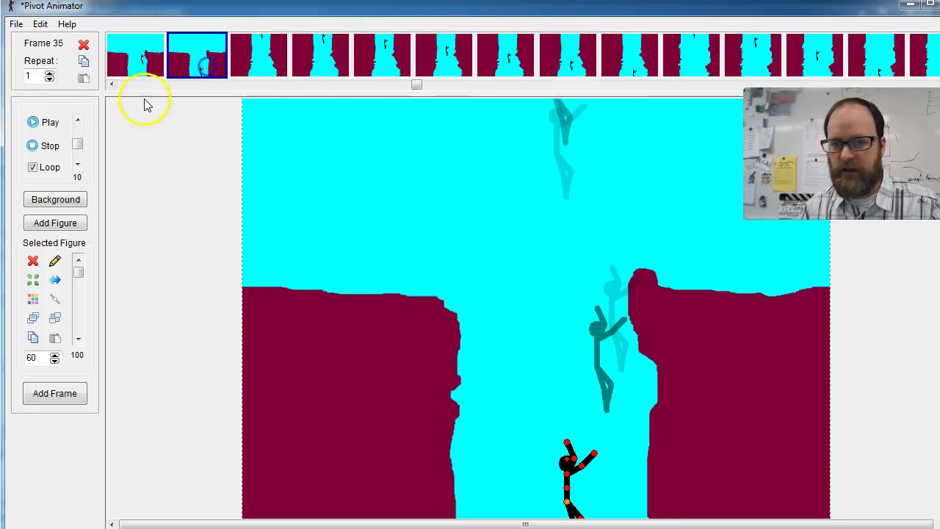
left_click(32, 123)
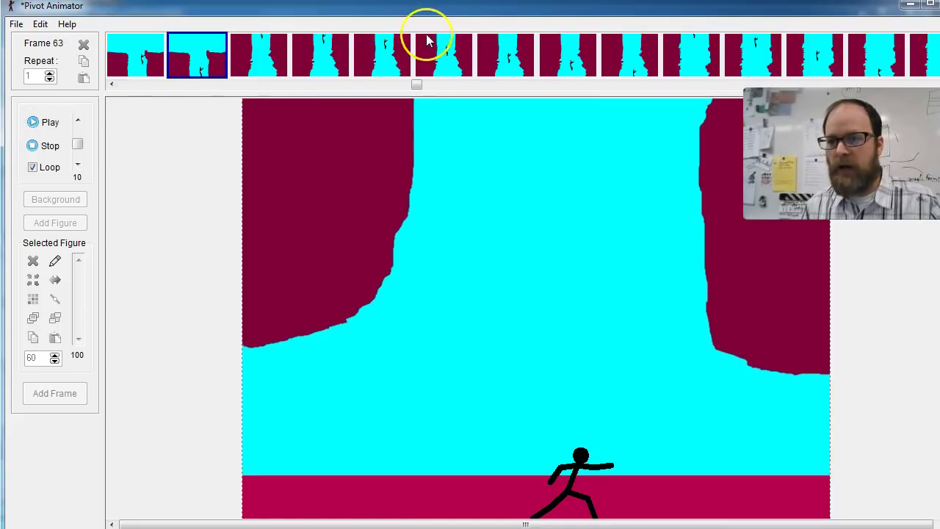
left_click(32, 145)
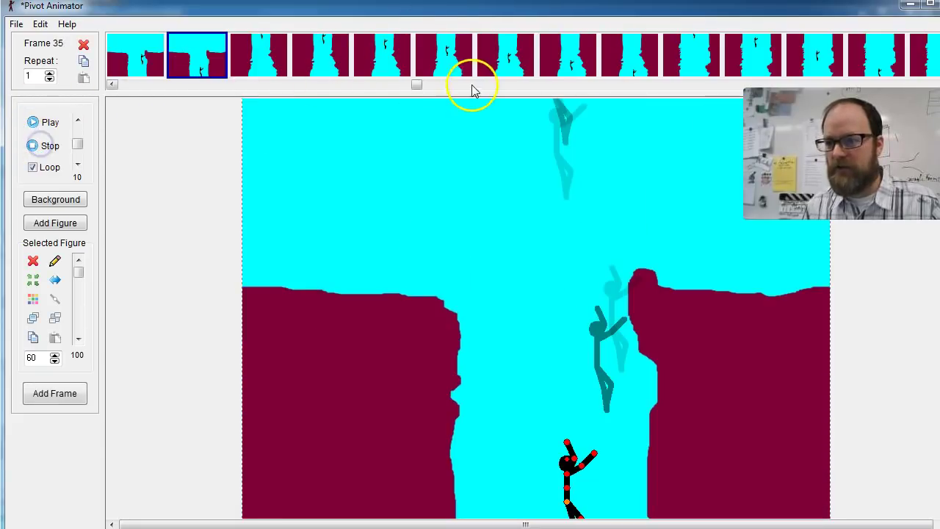
left_click_drag(417, 87, 445, 89)
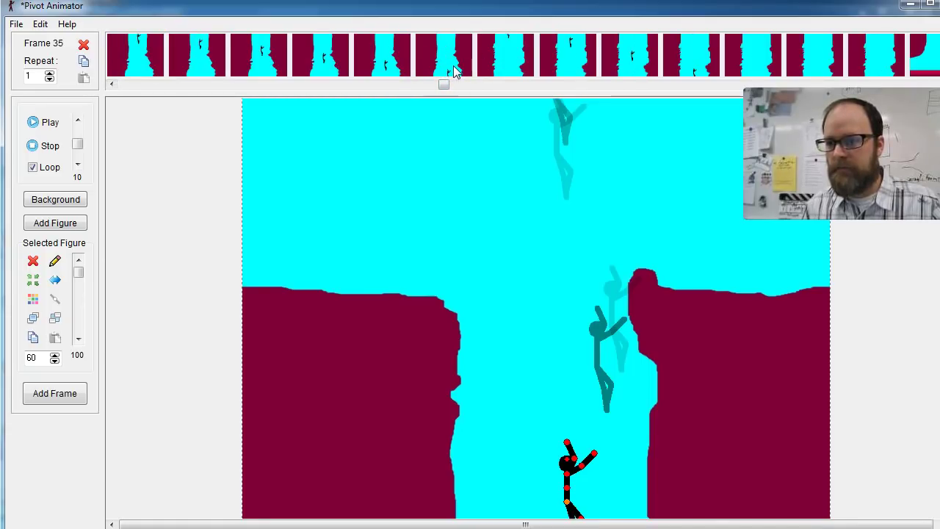
left_click(453, 65)
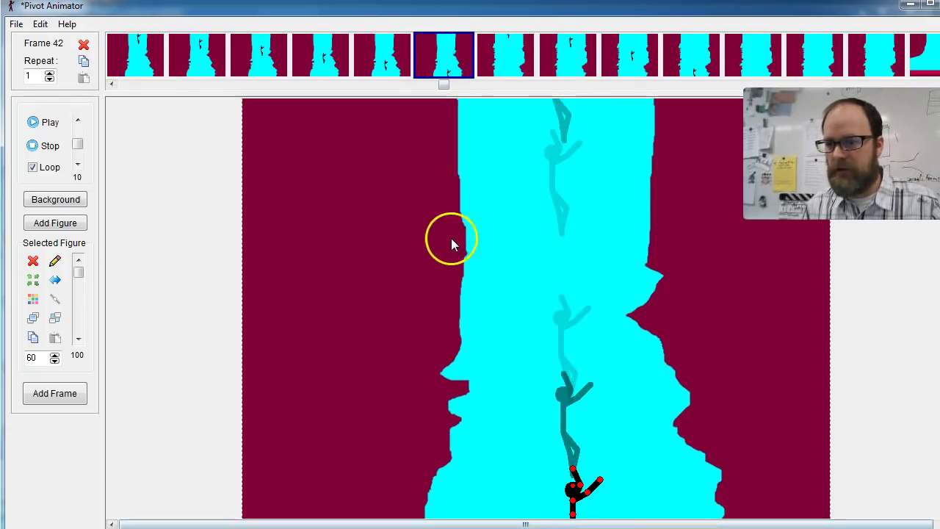
right_click(461, 56)
left_click(470, 66)
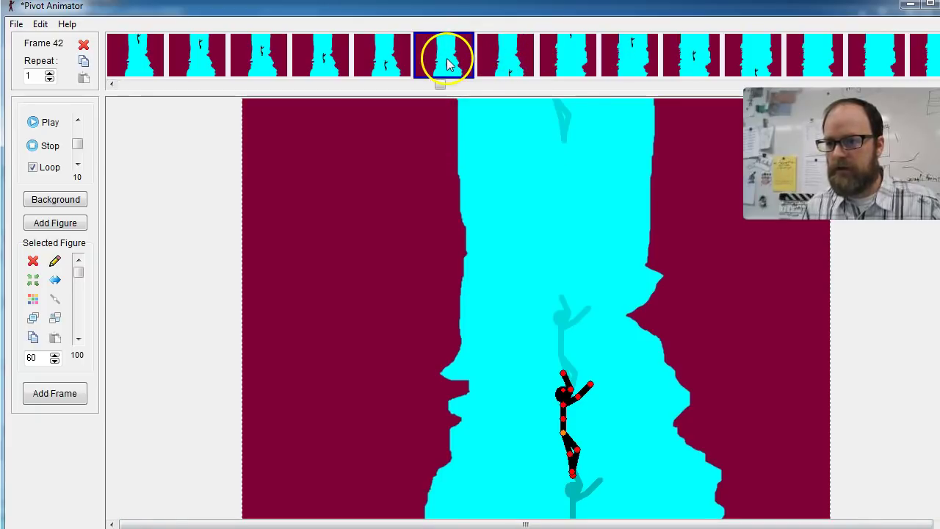
left_click(84, 44)
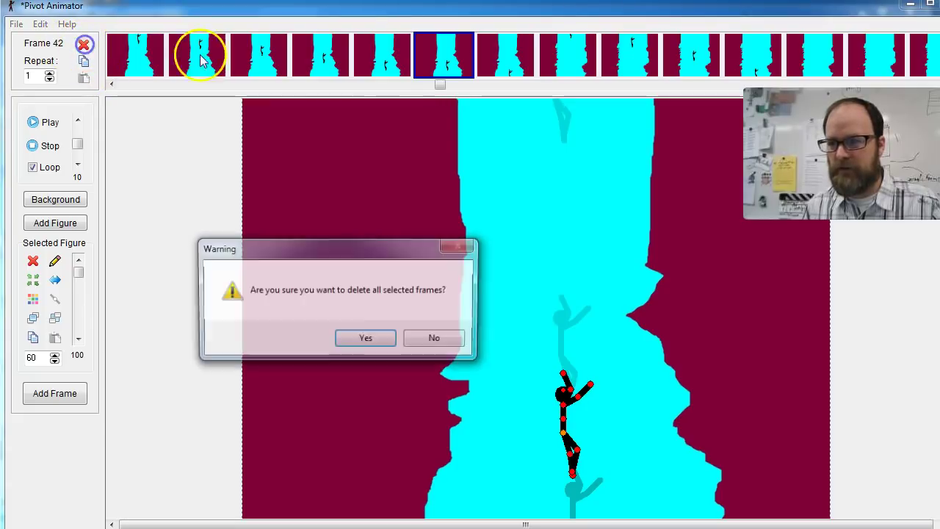
left_click(366, 339)
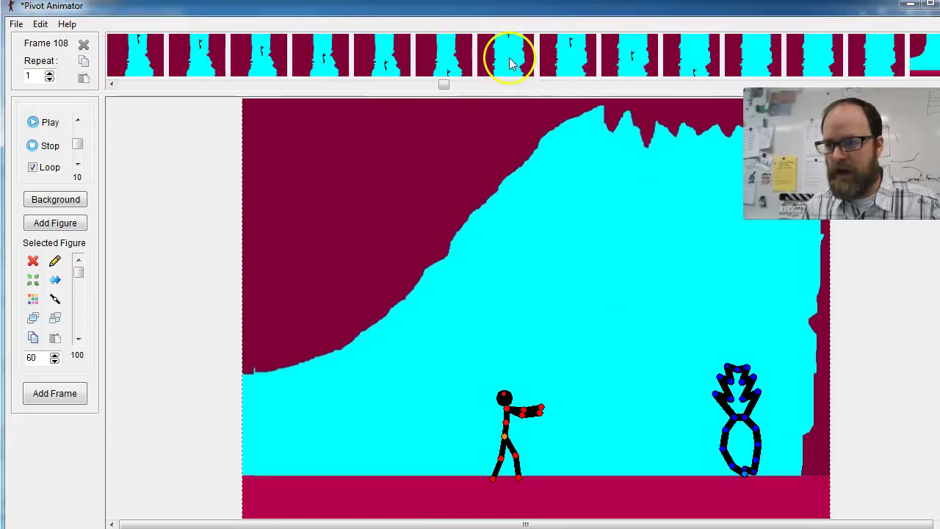
Step: Insert three copies of frame 42 directly after it, as frames 43 to 45
left_click(503, 62)
right_click(504, 61)
left_click(516, 69)
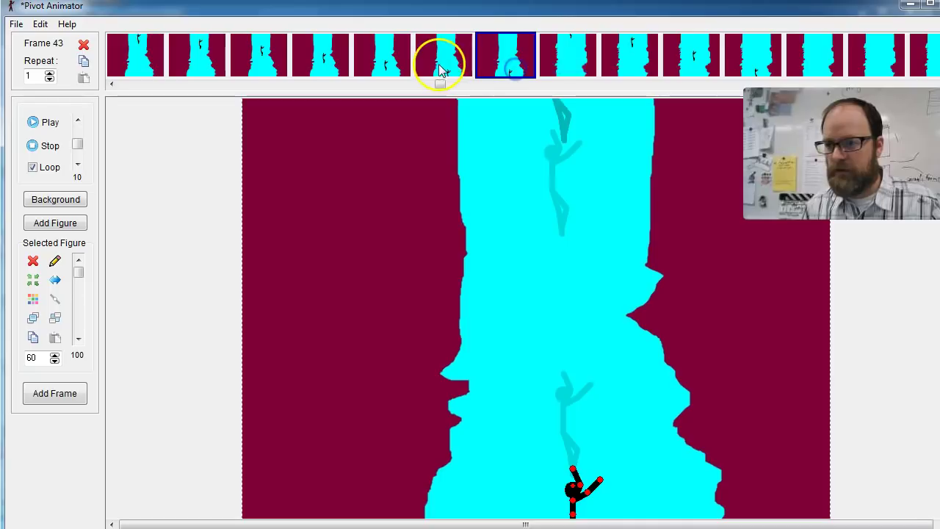
right_click(520, 61)
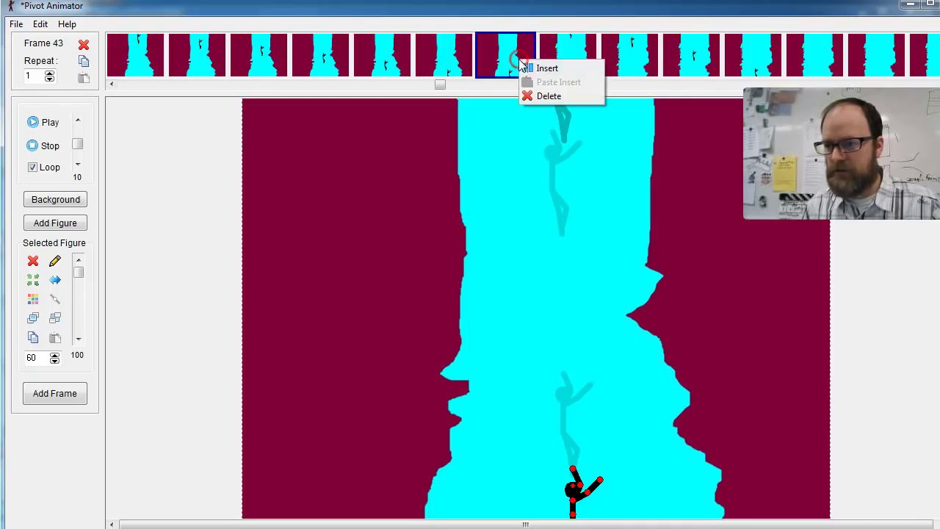
left_click(528, 68)
right_click(504, 62)
left_click(486, 97)
Step: Delete the stick figure from frames 43, 44 and 45, leaving only the cliff background
left_click(509, 61)
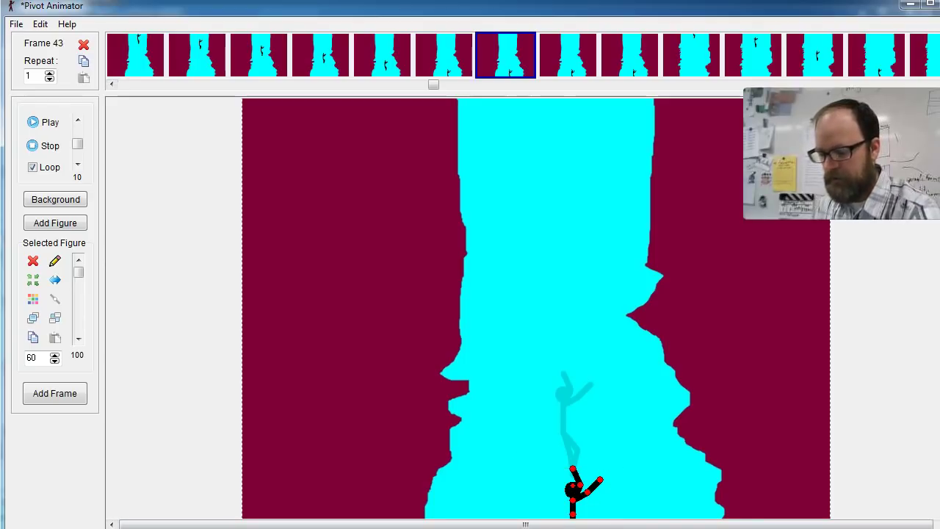
left_click(567, 59)
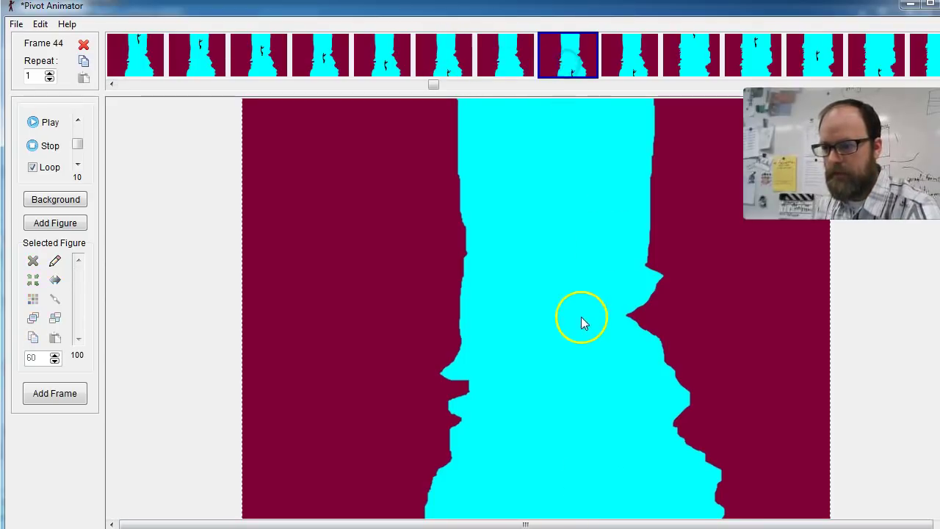
left_click(624, 65)
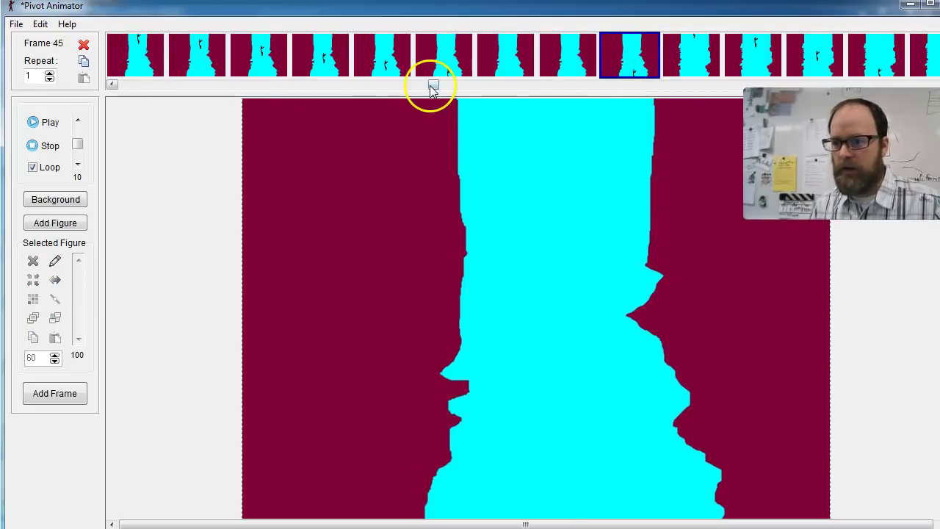
Step: Select frame 35, play back the animation to check the pause between the two cliff scenes, and stop it
left_click_drag(433, 88, 404, 83)
left_click(196, 62)
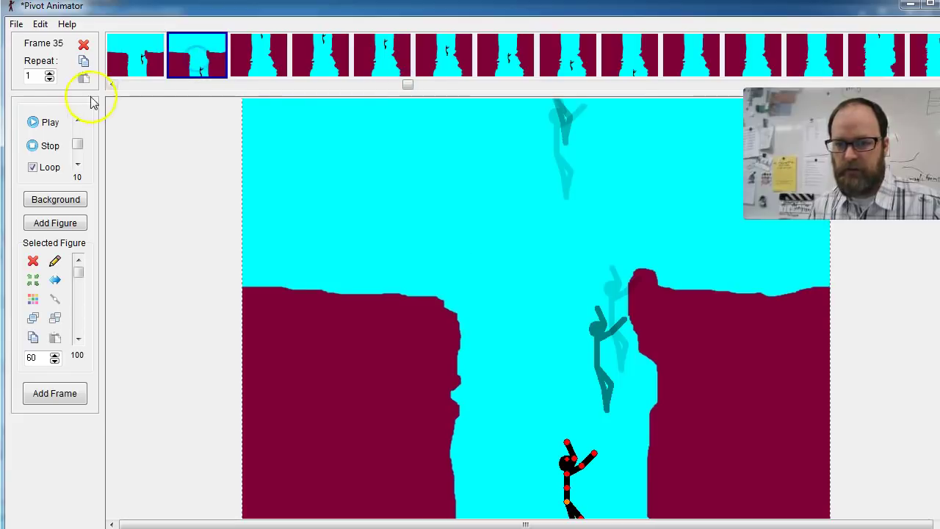
left_click(33, 122)
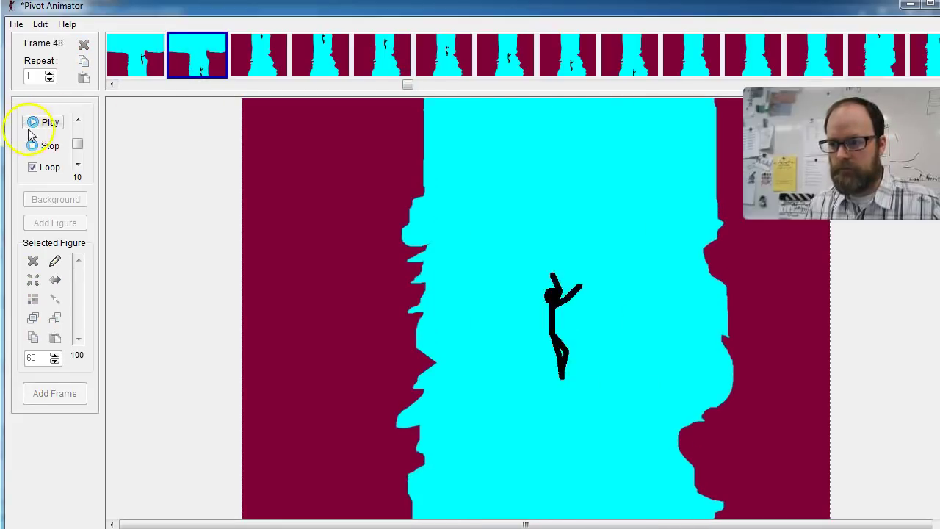
left_click(30, 144)
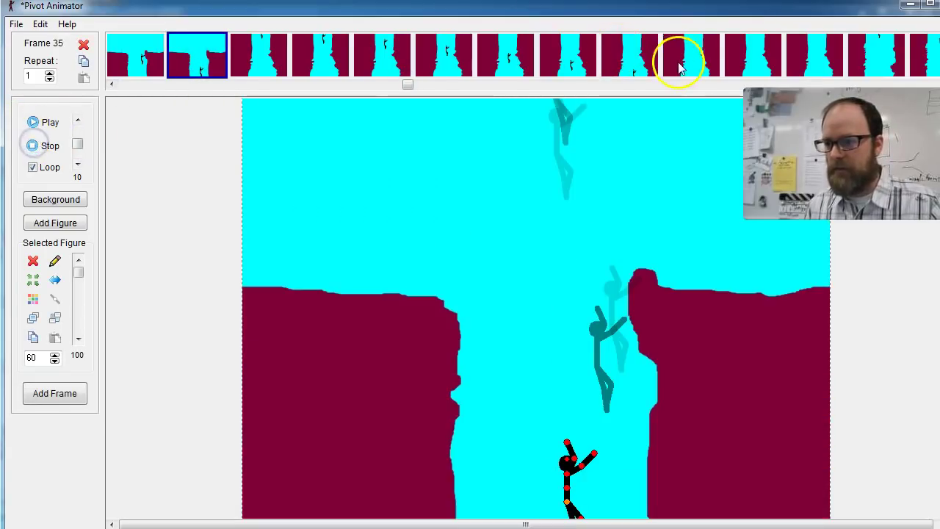
Step: Insert two copies of frame 46 as frames 47 and 48, and delete the figure from frames 46 and 47
left_click_drag(403, 84, 479, 93)
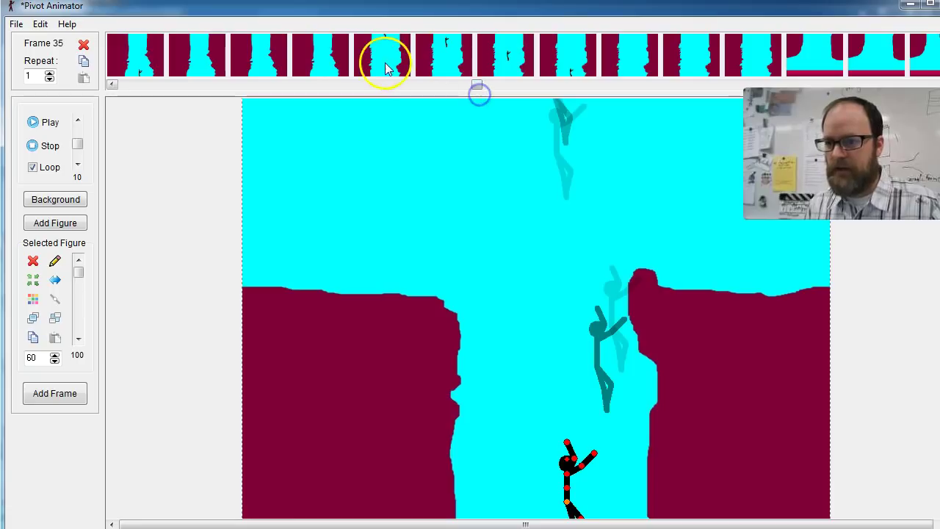
left_click(387, 68)
right_click(441, 59)
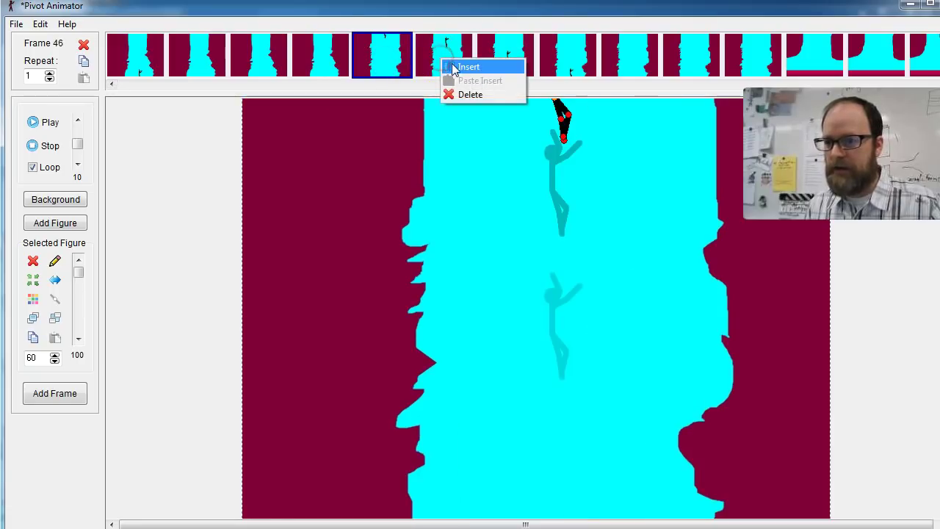
left_click(453, 67)
right_click(445, 60)
left_click(475, 67)
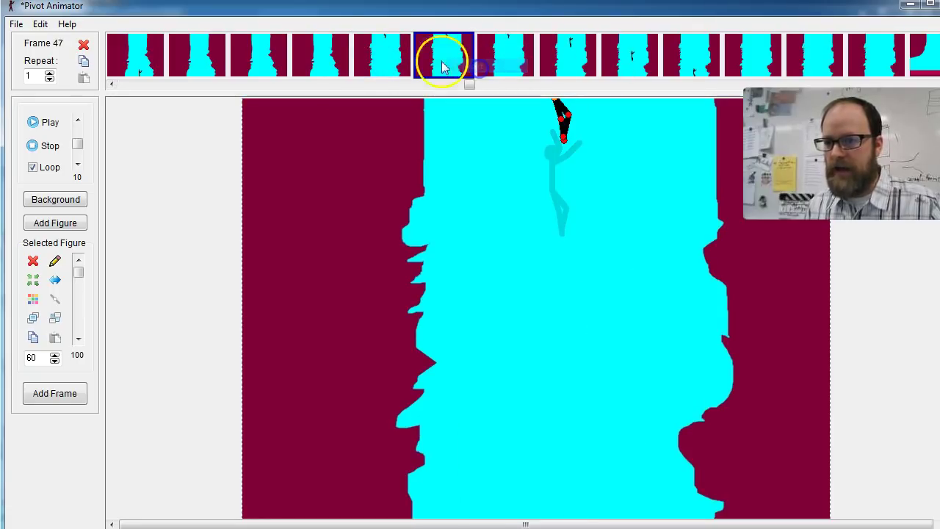
left_click(382, 55)
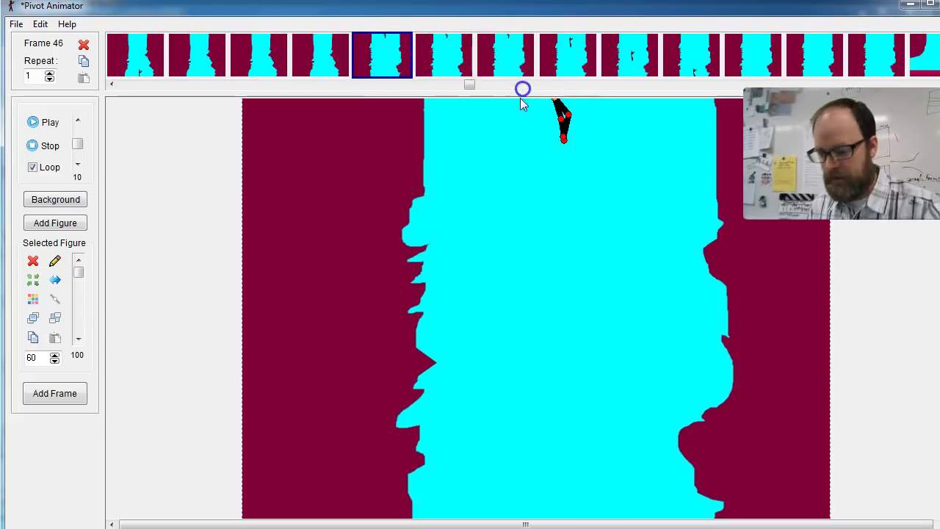
left_click(455, 60)
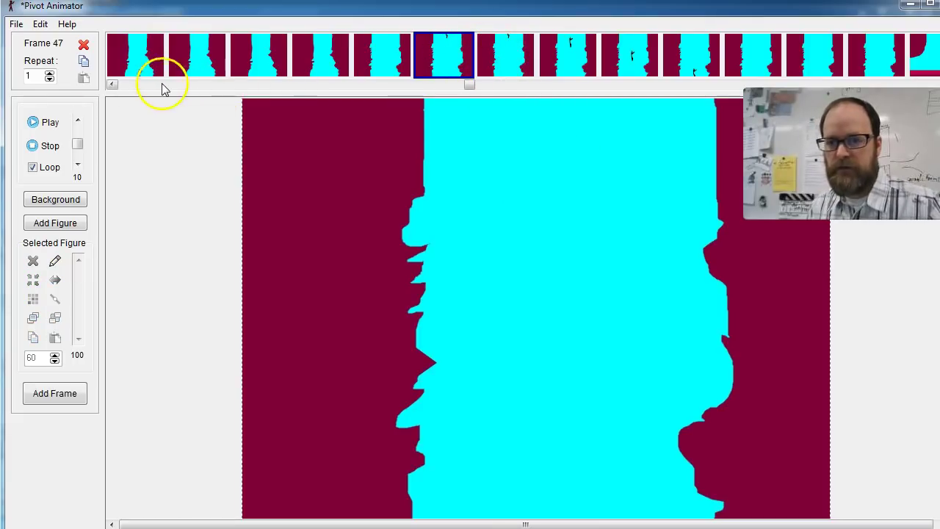
Step: Return to frame 35, play the animation through to review the complete fall with its empty frames, and stop it
left_click(139, 85)
left_click(133, 67)
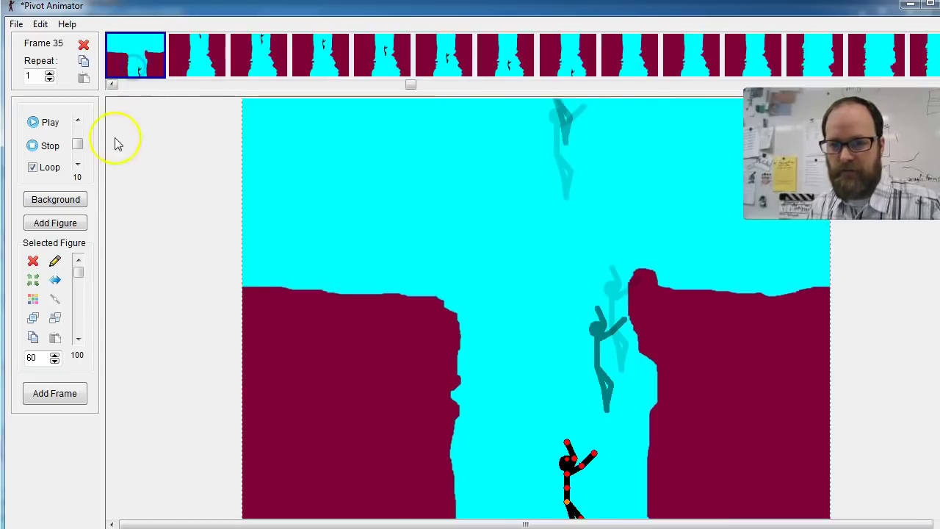
left_click(34, 123)
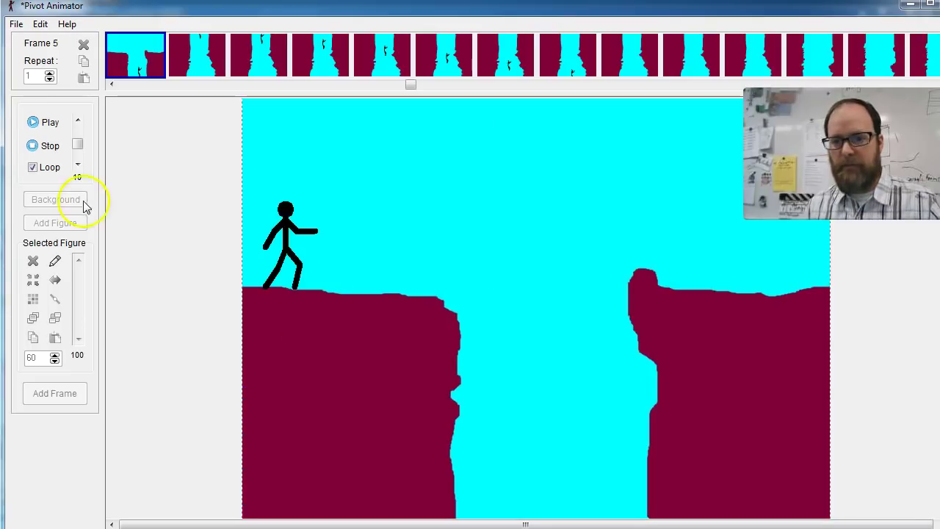
left_click(49, 145)
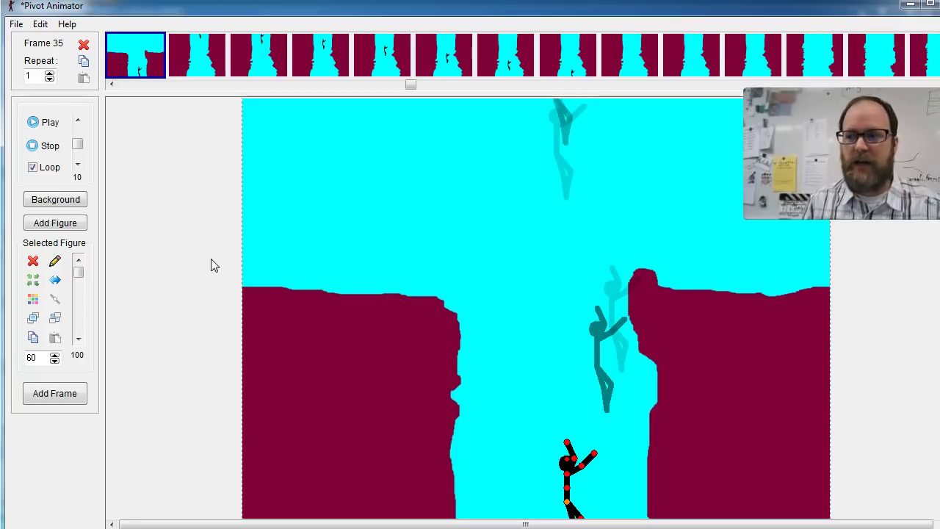
left_click(459, 317)
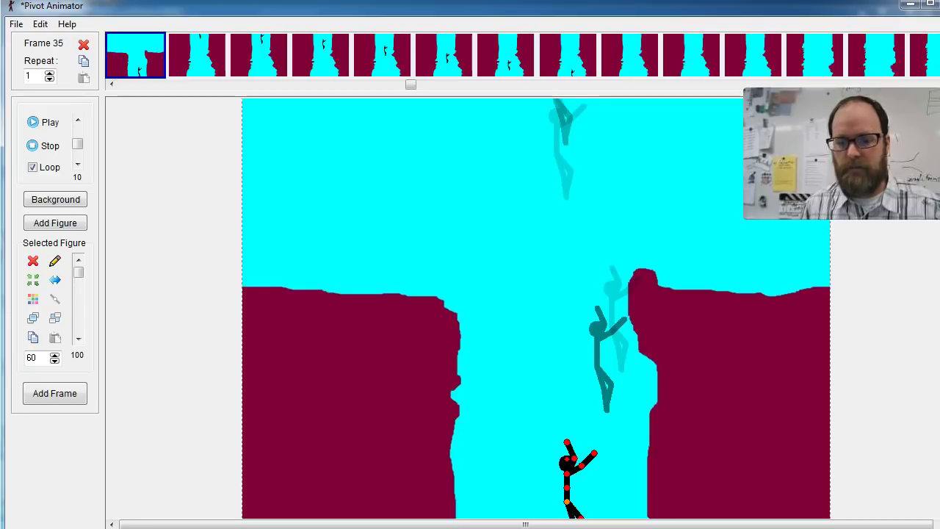